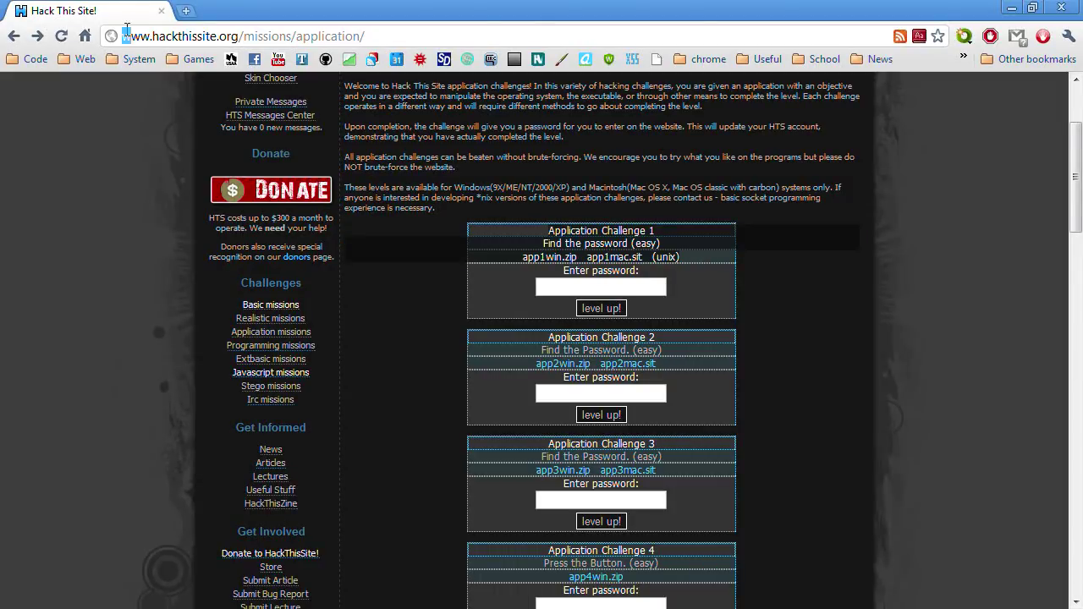
Step: Highlight the Application Challenge 1 description on Hack This Site, then switch to the XP virtual machine
drag(690, 271, 548, 230)
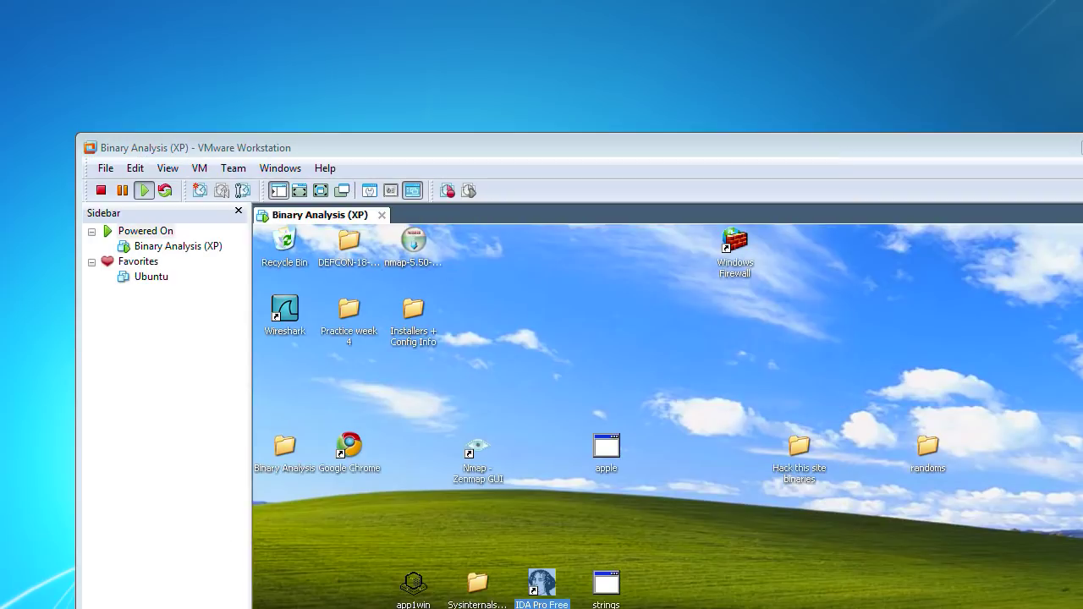
Step: Show the XP guest full screen and point out the Sysinternals, IDA Pro Free and odbg201b desktop items
click(321, 192)
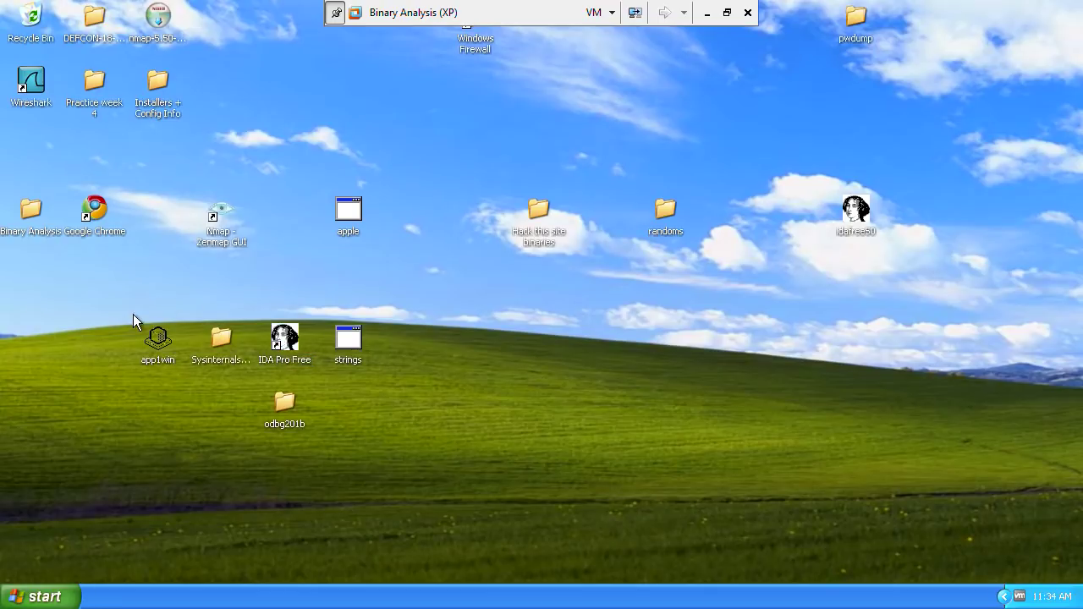
drag(133, 314, 393, 459)
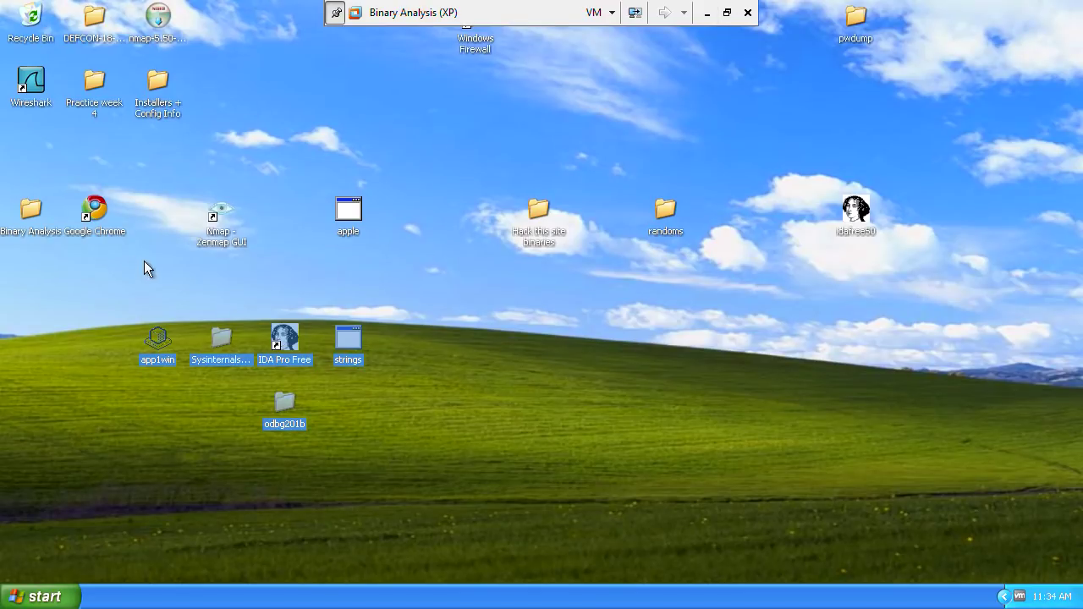
drag(112, 307, 376, 314)
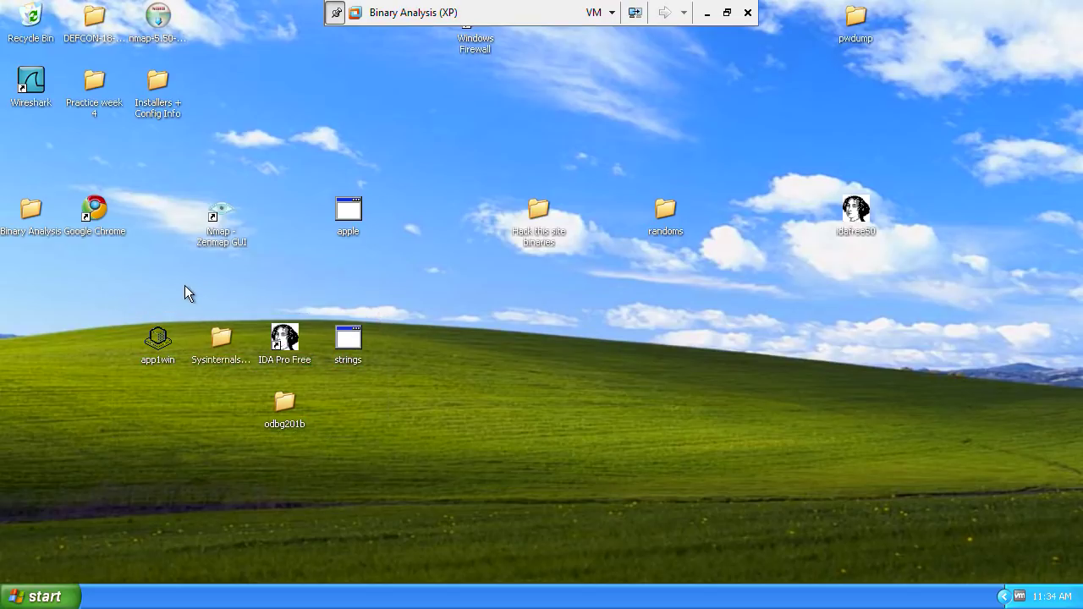
click(214, 336)
click(275, 339)
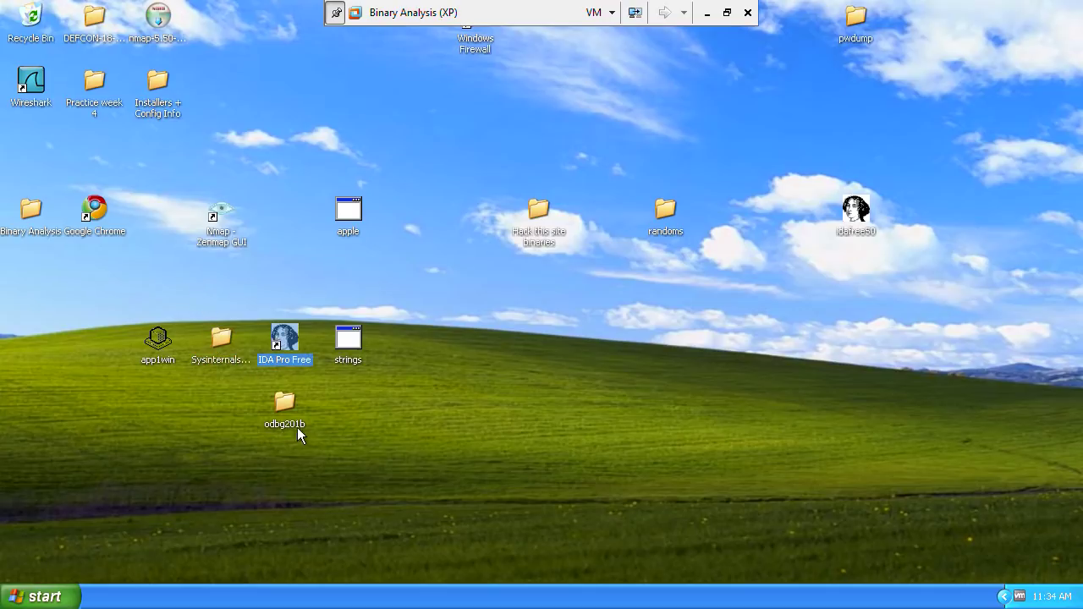
click(270, 410)
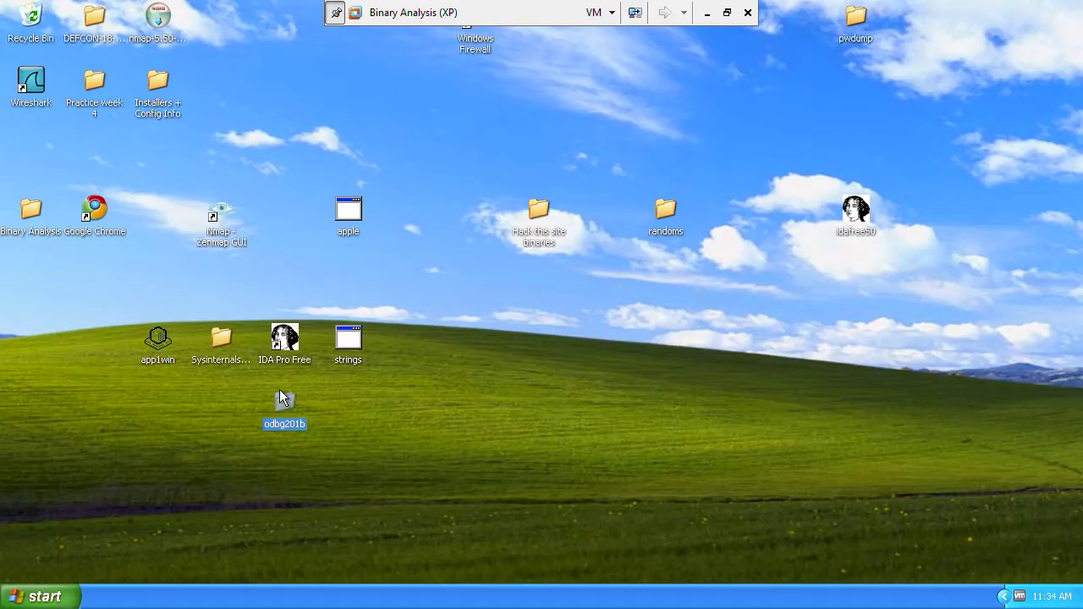
click(296, 363)
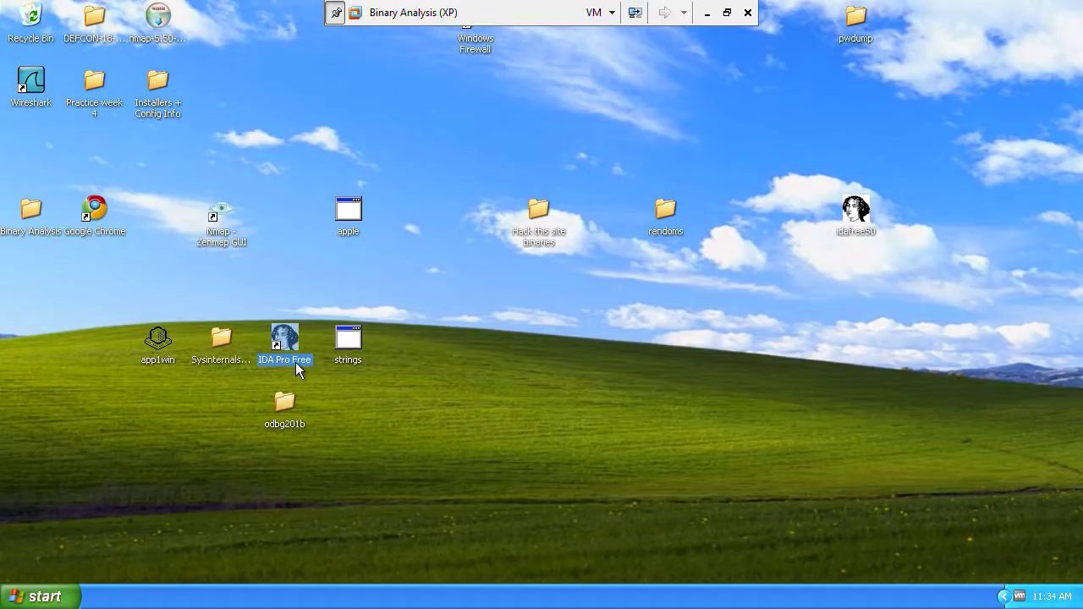
click(287, 404)
drag(178, 290, 311, 366)
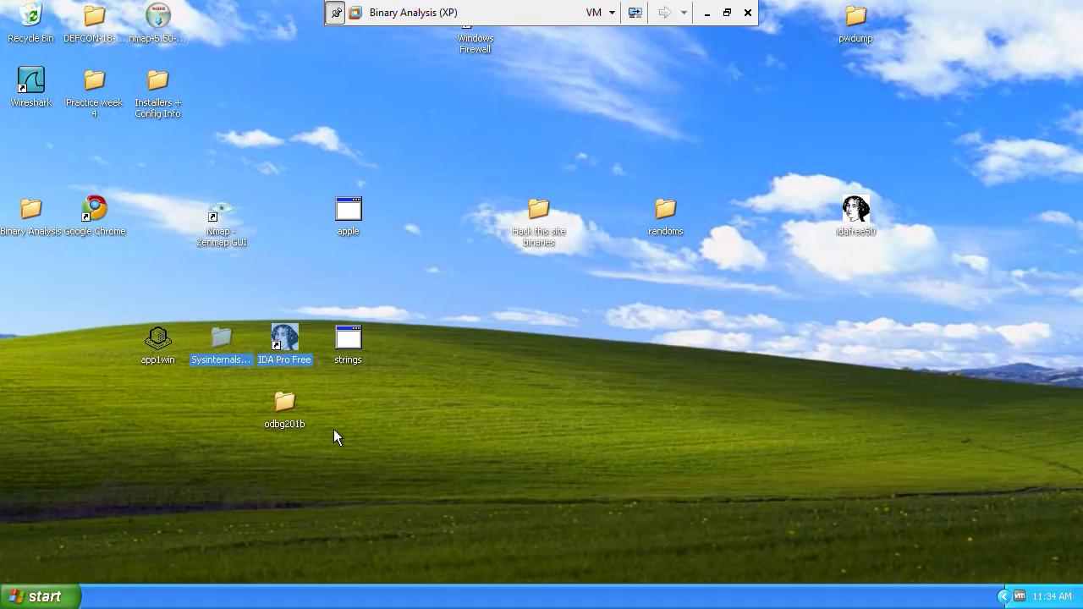
Step: Browse the SysinternalsSuite folder to show the sigcheck and strings tools, then close it
double_click(224, 339)
scroll(322, 395, down, 5)
click(358, 248)
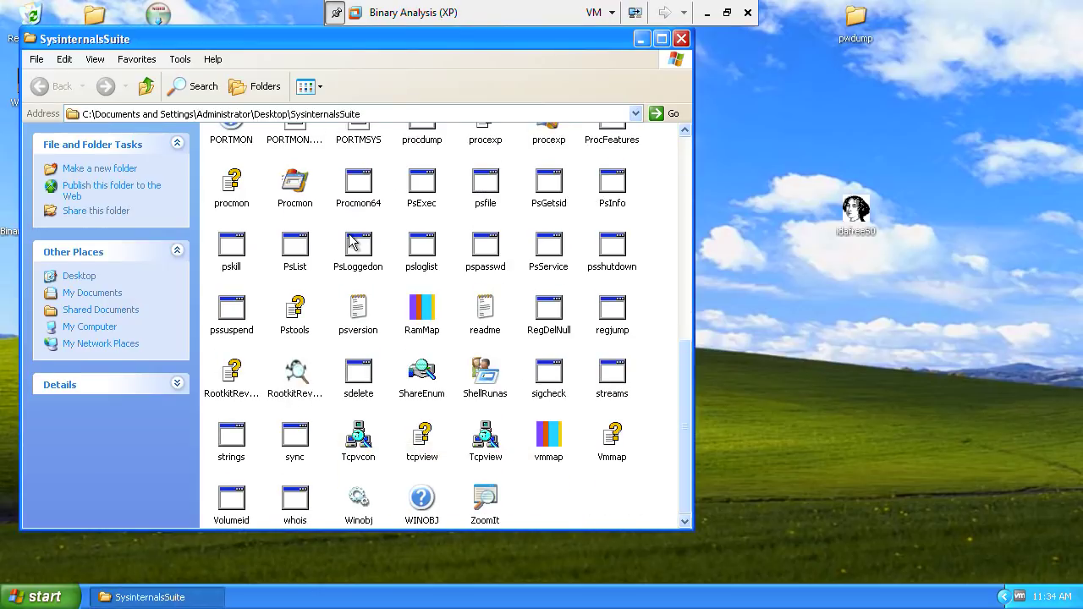
key(s)
key(h)
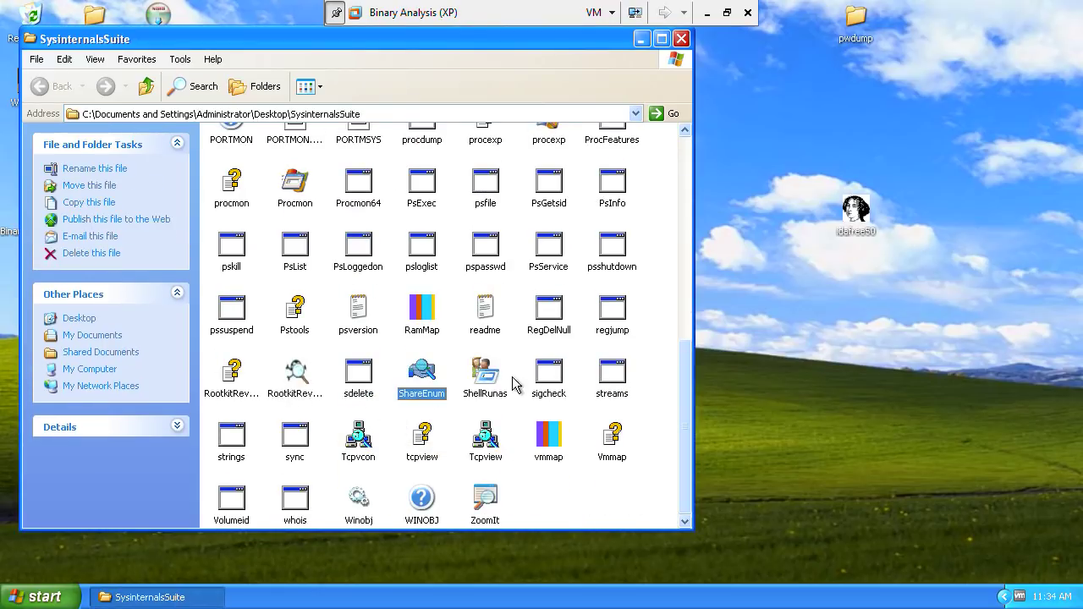
key(Right)
click(548, 390)
click(243, 438)
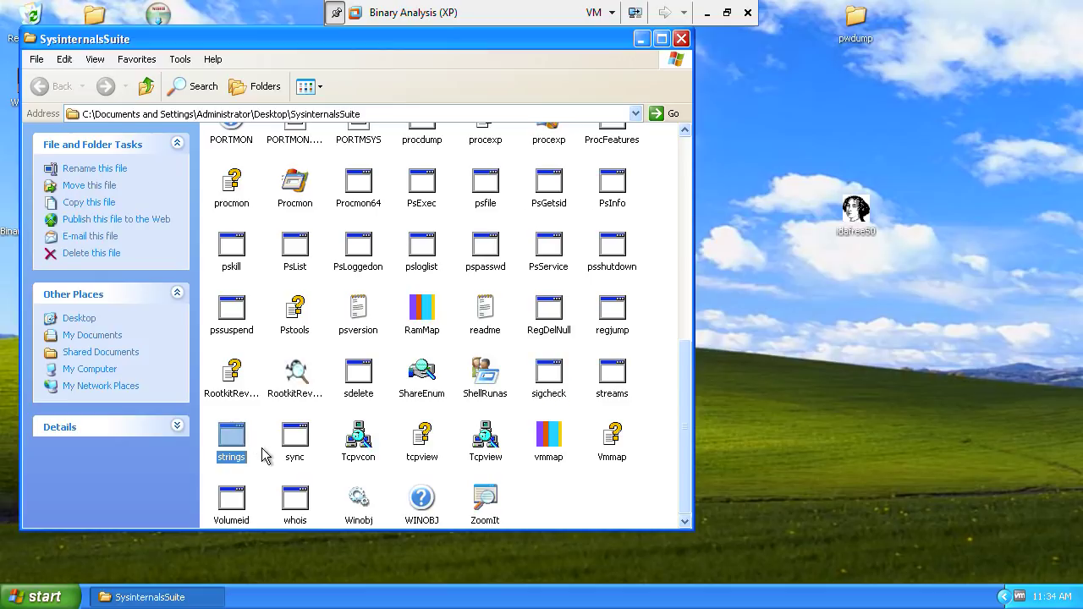
click(680, 42)
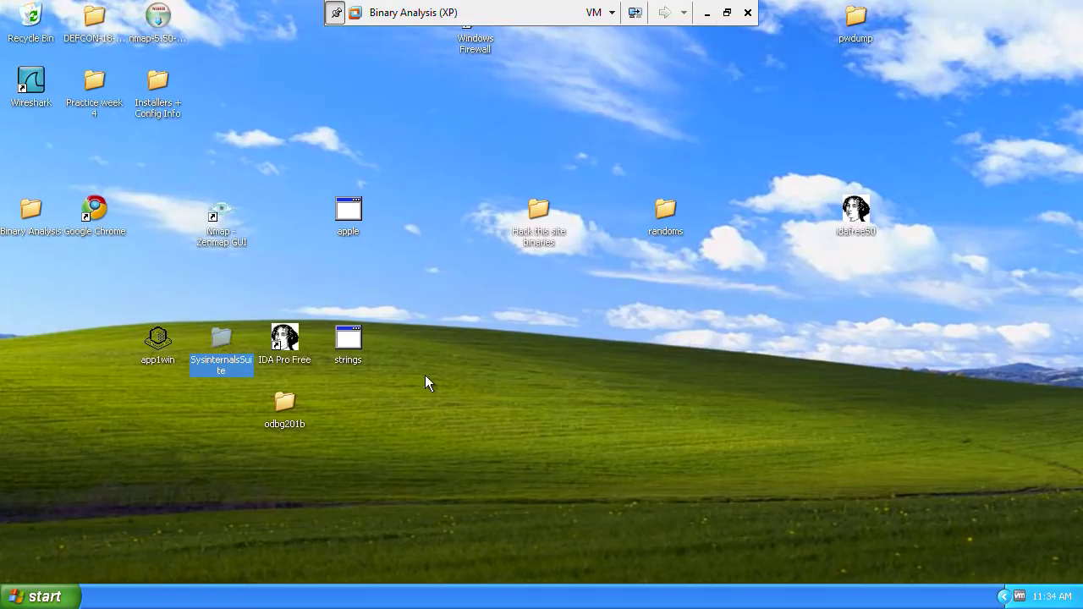
Step: Point out the strings program and the app1win challenge program on the desktop
click(341, 343)
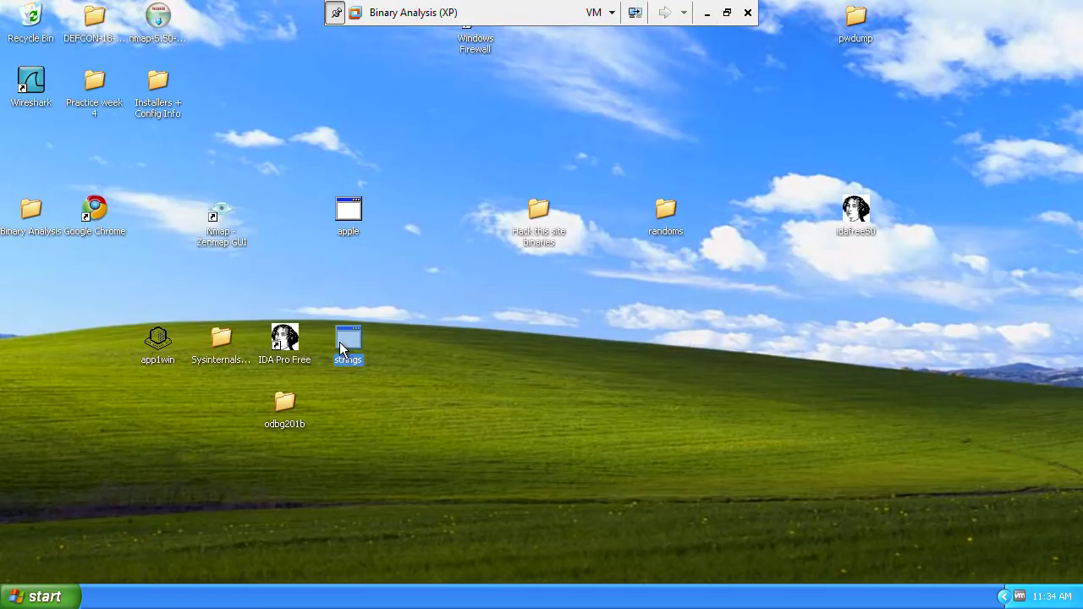
click(150, 358)
click(160, 496)
Step: Launch cmd from the Run dialog and move the Command Prompt window to the right
key(super+r)
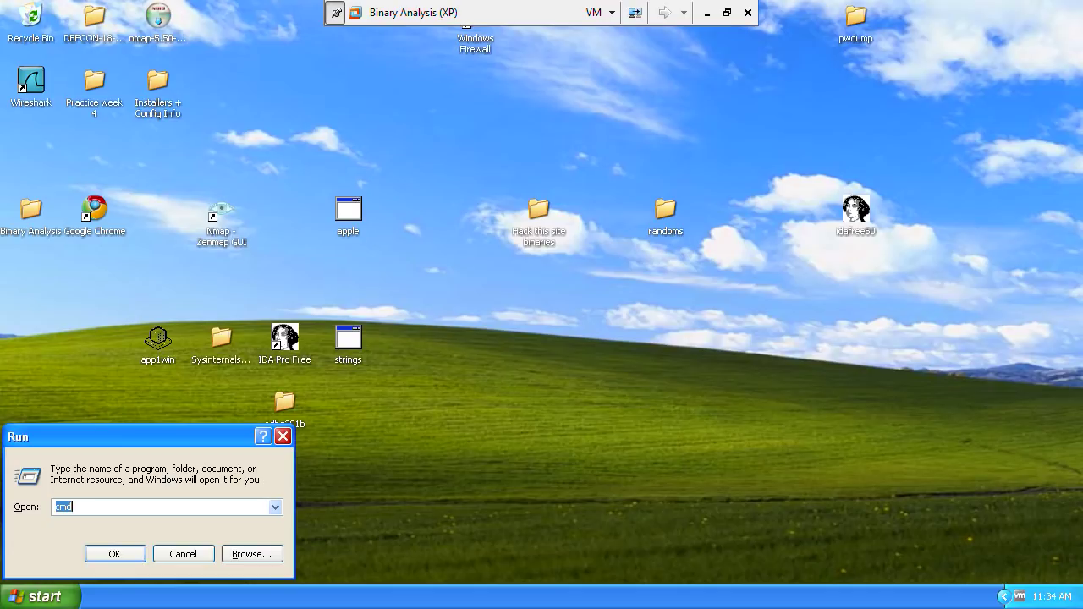
key(super)
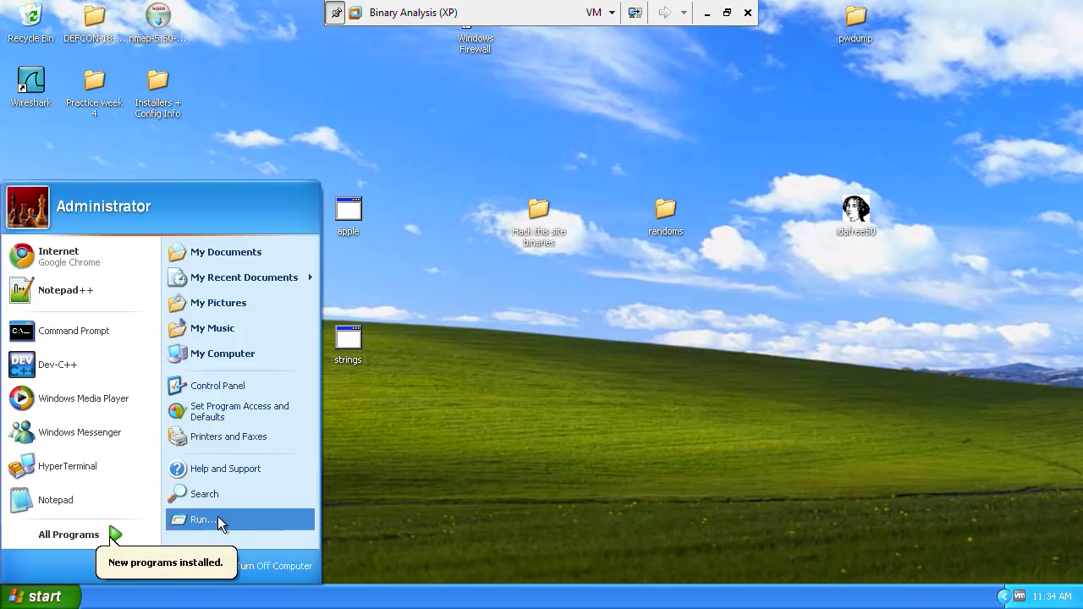
click(211, 518)
drag(175, 437, 638, 322)
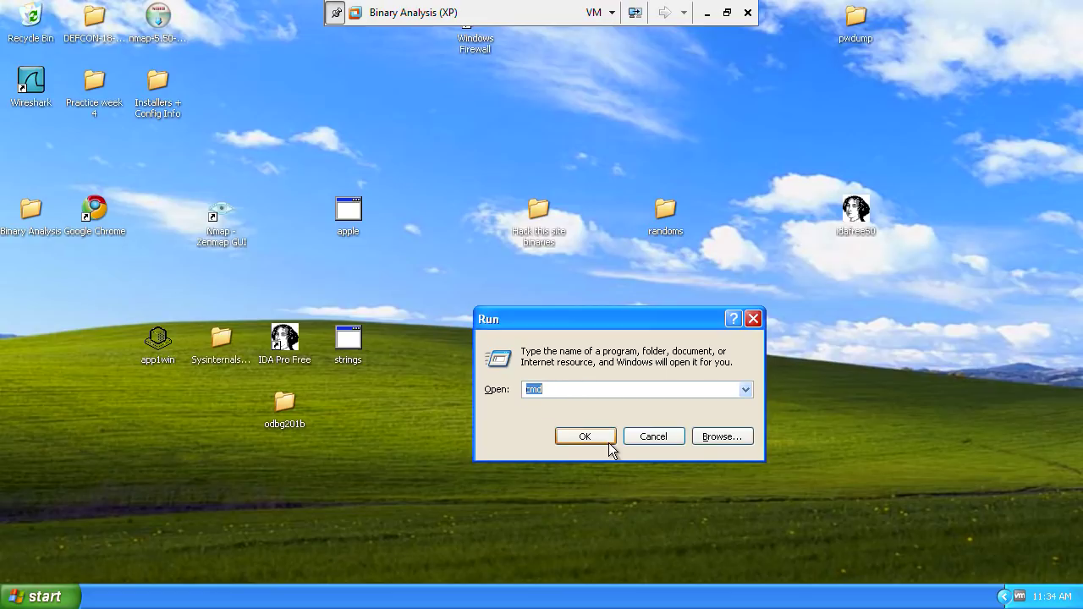
click(585, 436)
drag(293, 52, 717, 279)
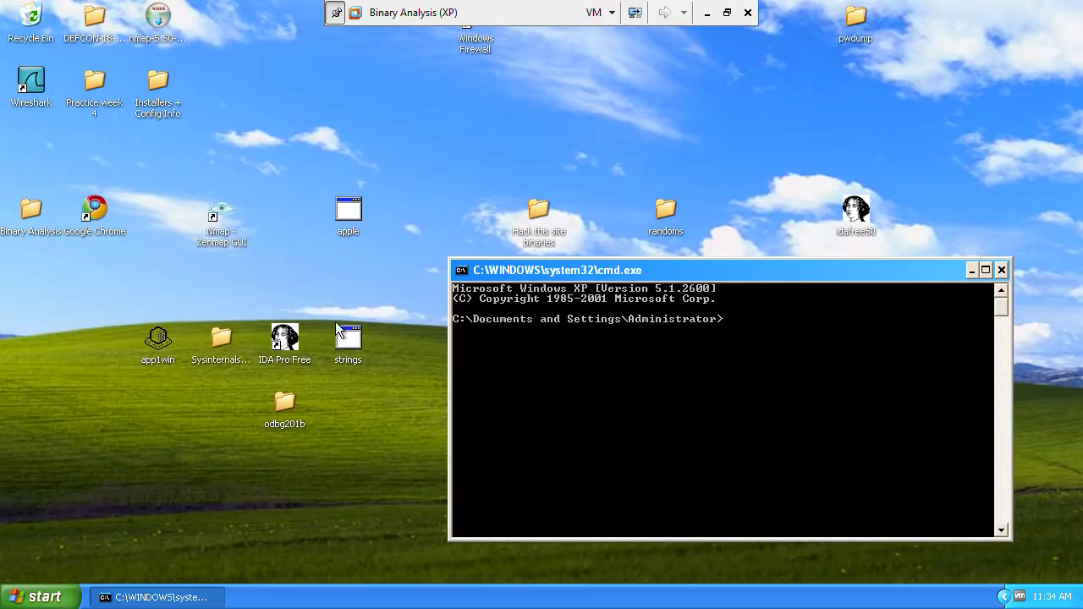
Step: Switch the console to the Desktop folder with 'cd Desktop', then launch app1win
click(157, 355)
click(793, 438)
text(cd Desktop)
key(Return)
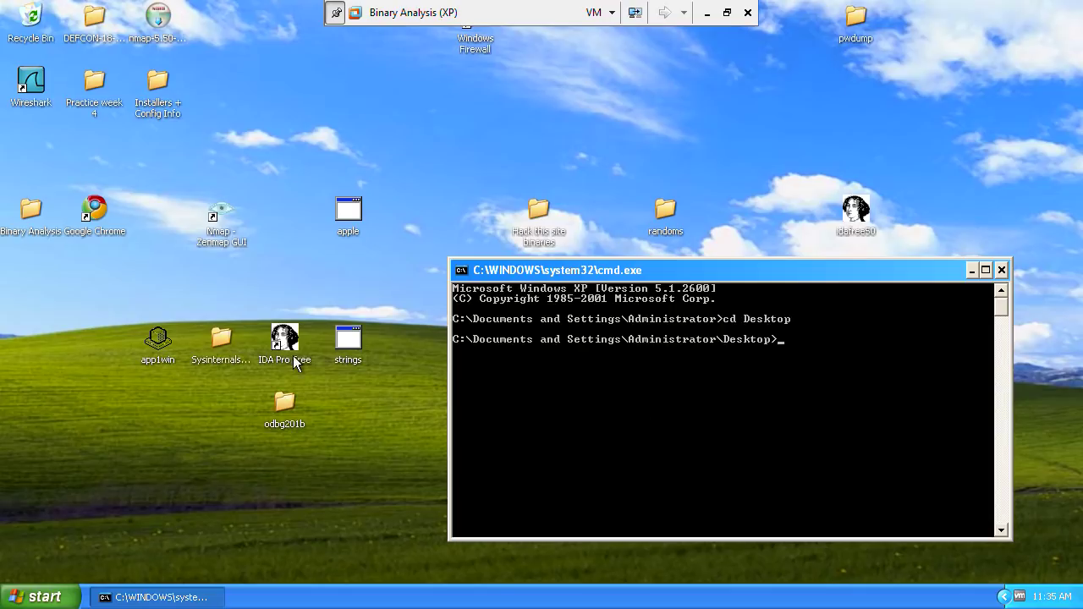
double_click(161, 343)
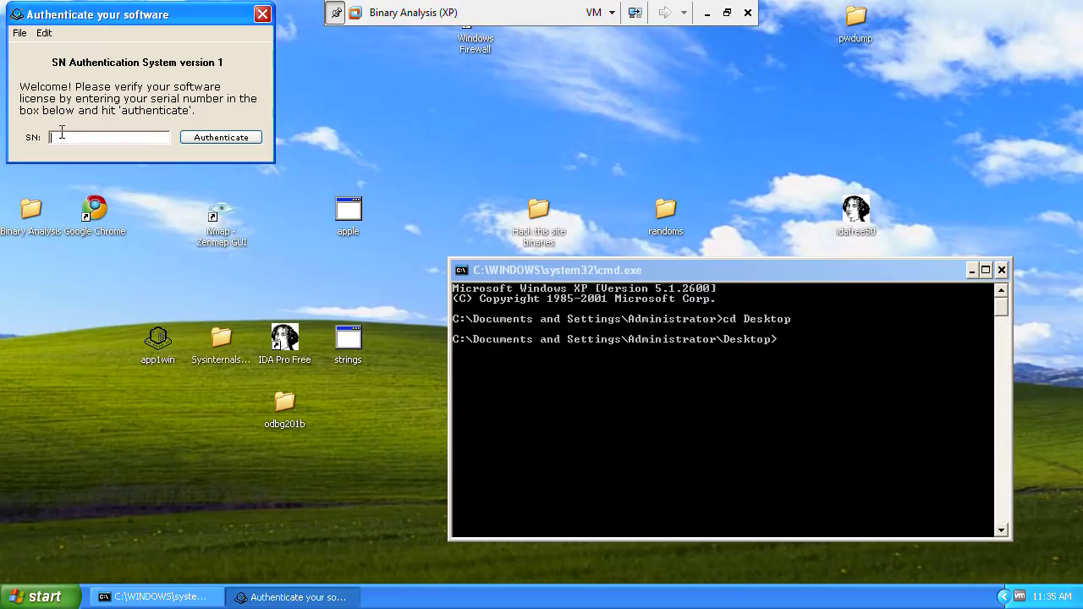
Step: Check app1win's menus, then submit a random trial serial and get the incorrect-serial error
click(19, 33)
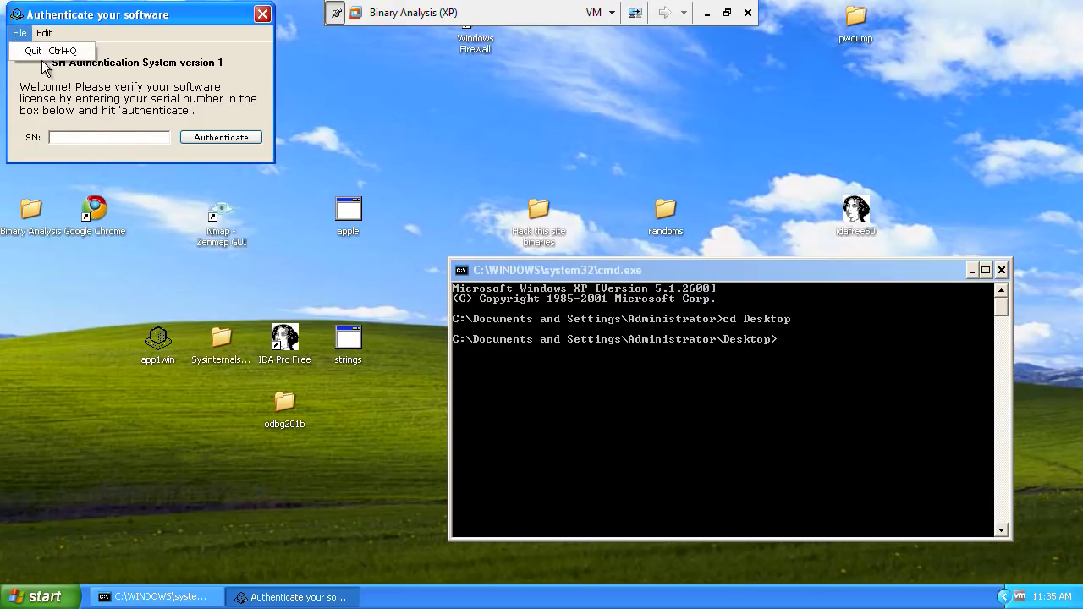
mouse_move(44, 33)
click(146, 93)
click(101, 138)
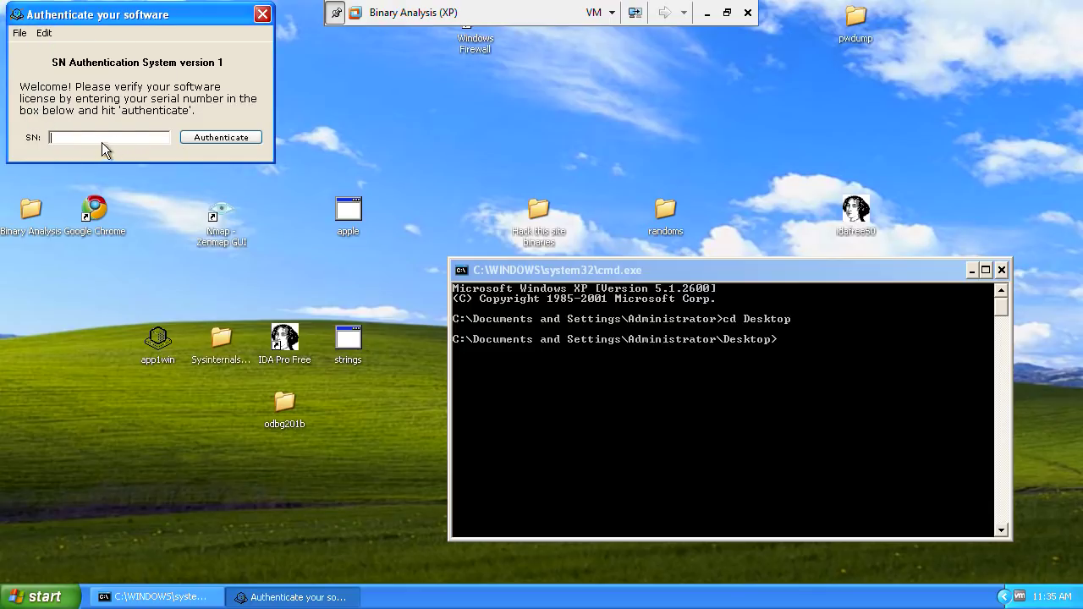
text(ddewfefwf)
click(218, 138)
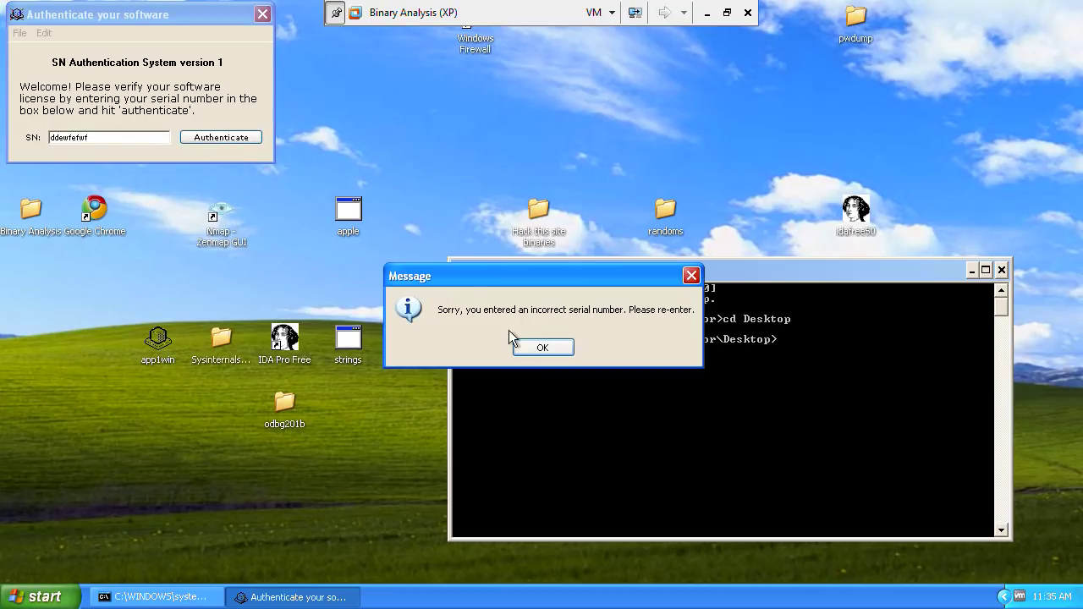
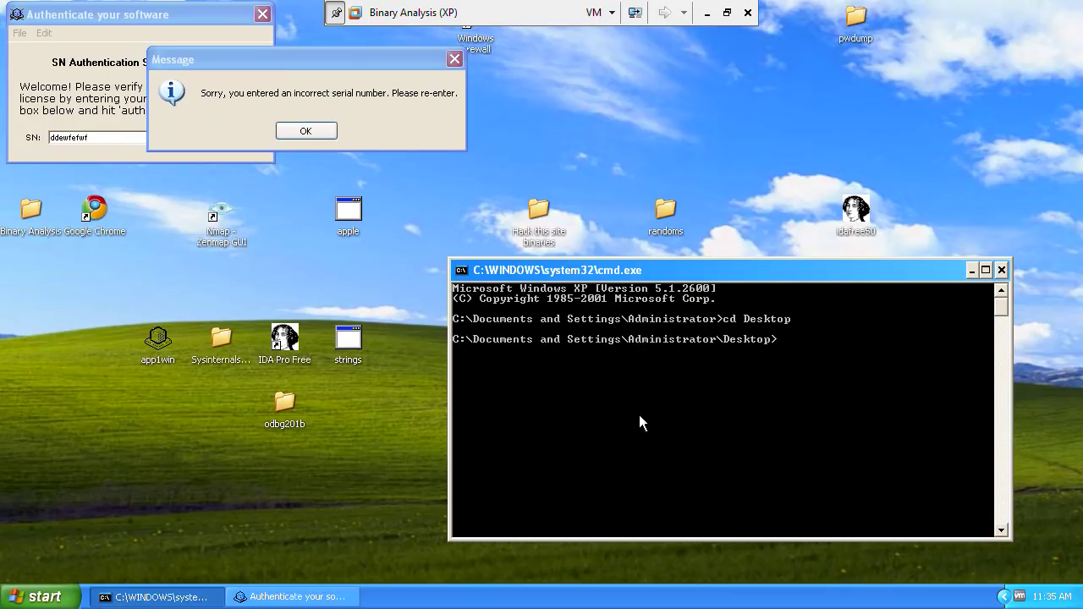
click(348, 343)
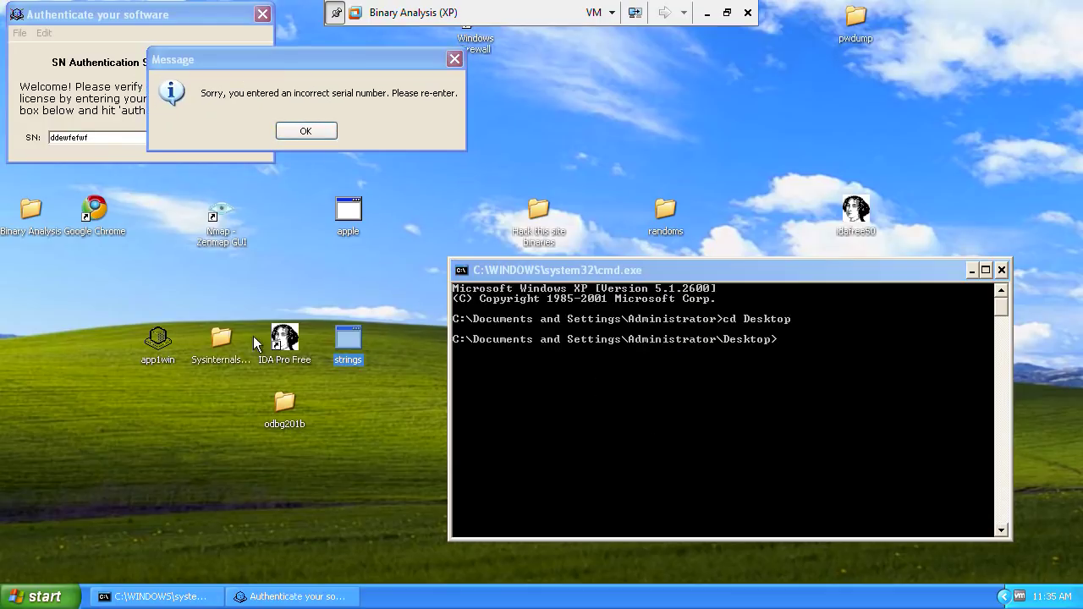
click(149, 348)
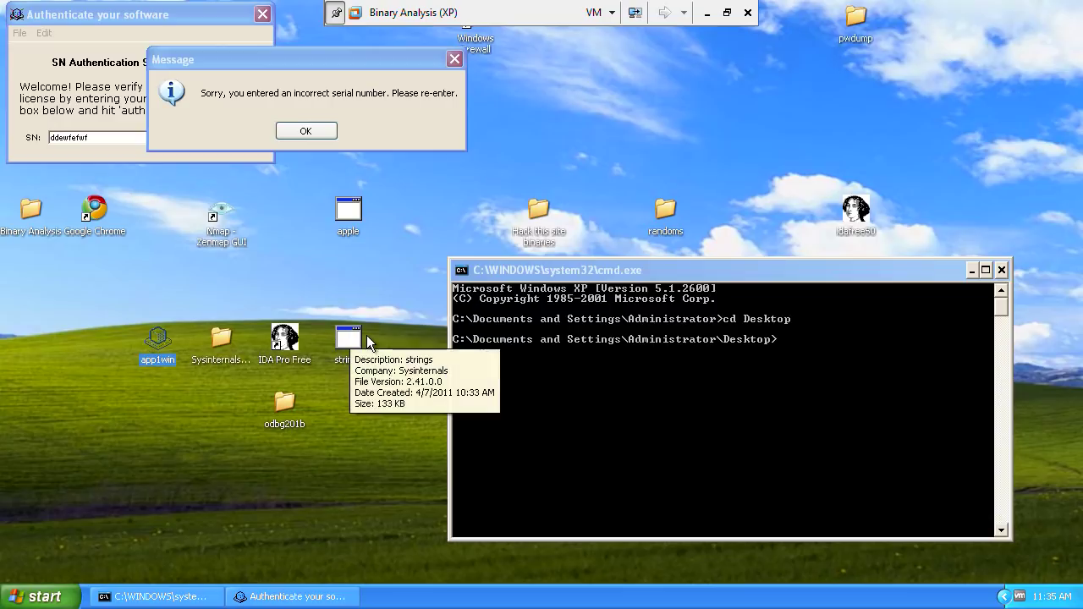
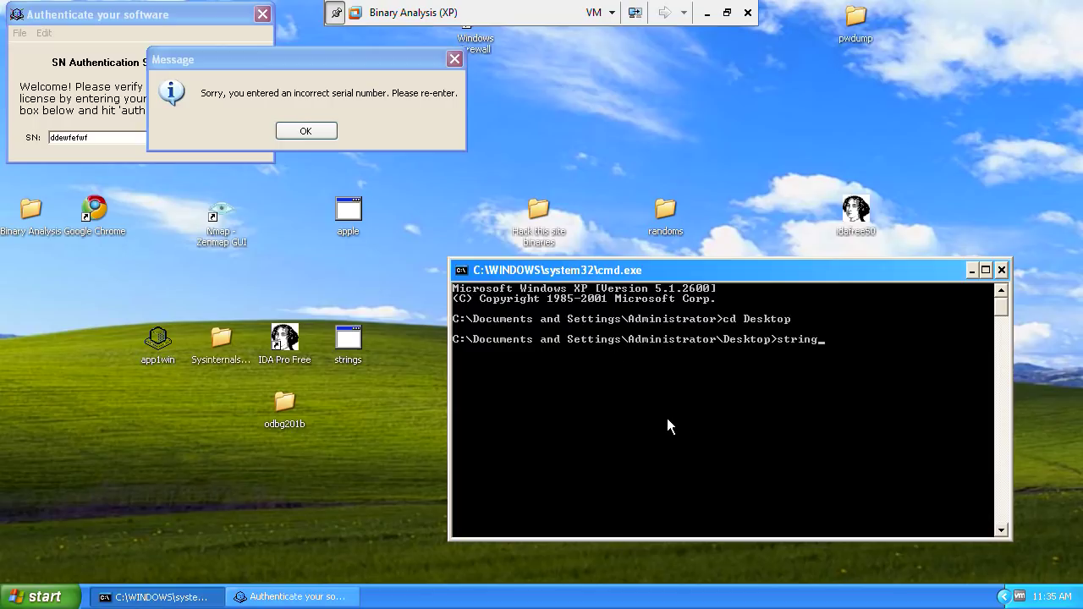
Step: Run strings to display its v2.41 usage help, then begin typing a strings command for app1win.exe
key(Return)
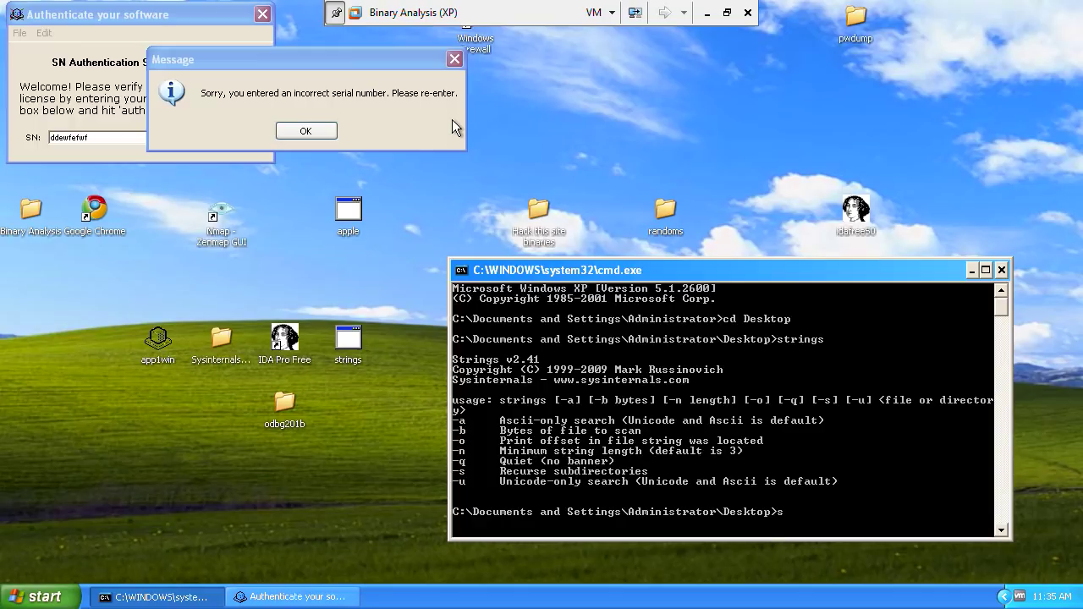
text(strings app1win.exe)
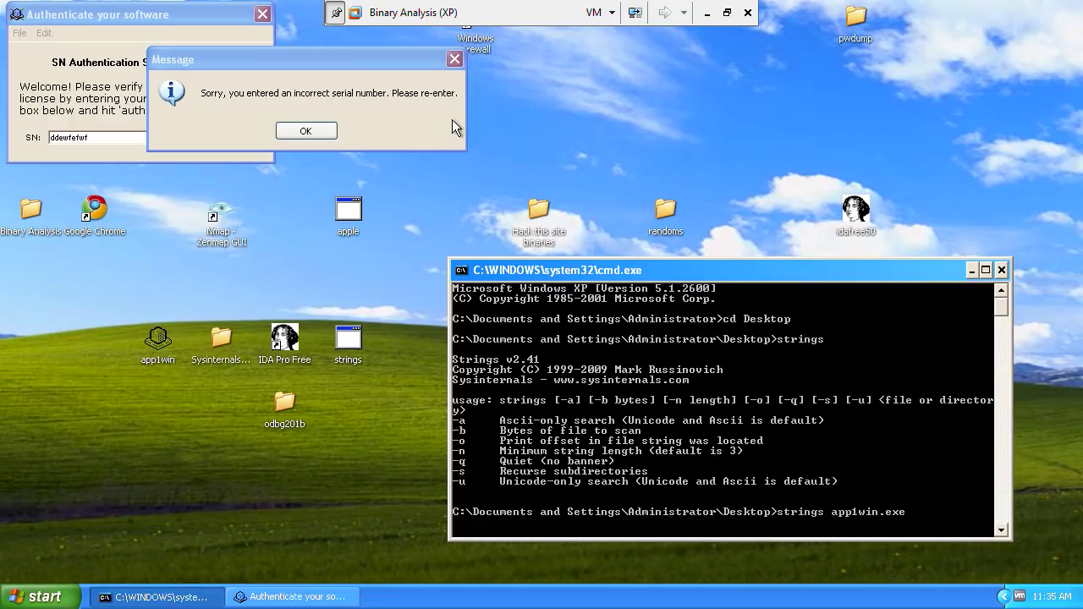
Step: Run 'strings app1win.exe' and stop its scrolling output with Ctrl+C
key(Return)
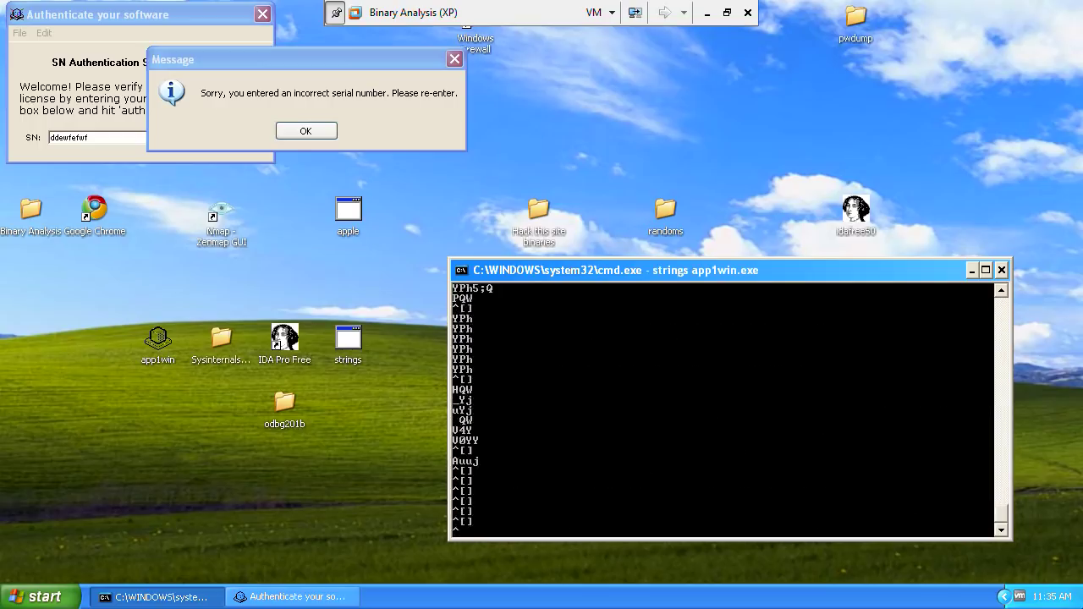
key(ctrl+c)
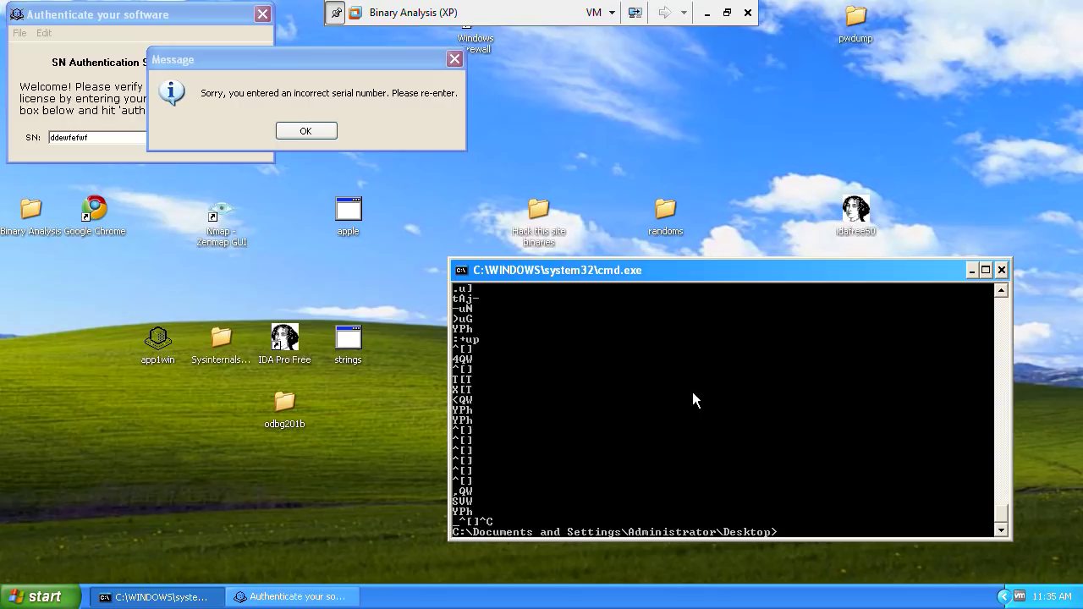
Step: Rerun 'strings app1win.exe > output.txt', then open output.txt with 'notepad output.txt'
key(Up)
text(tput)
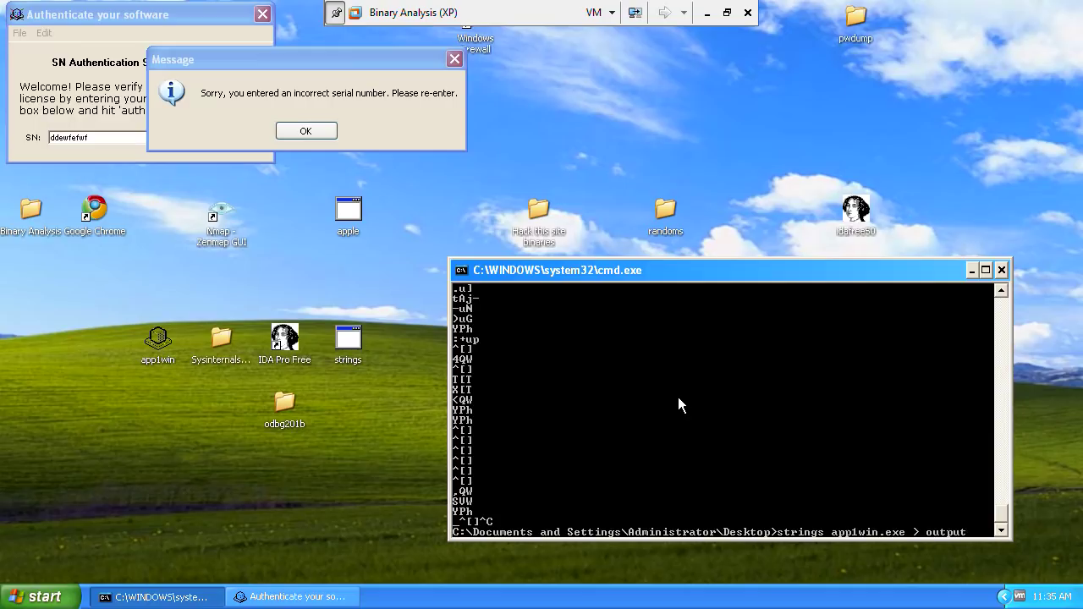
text(.txt)
key(Return)
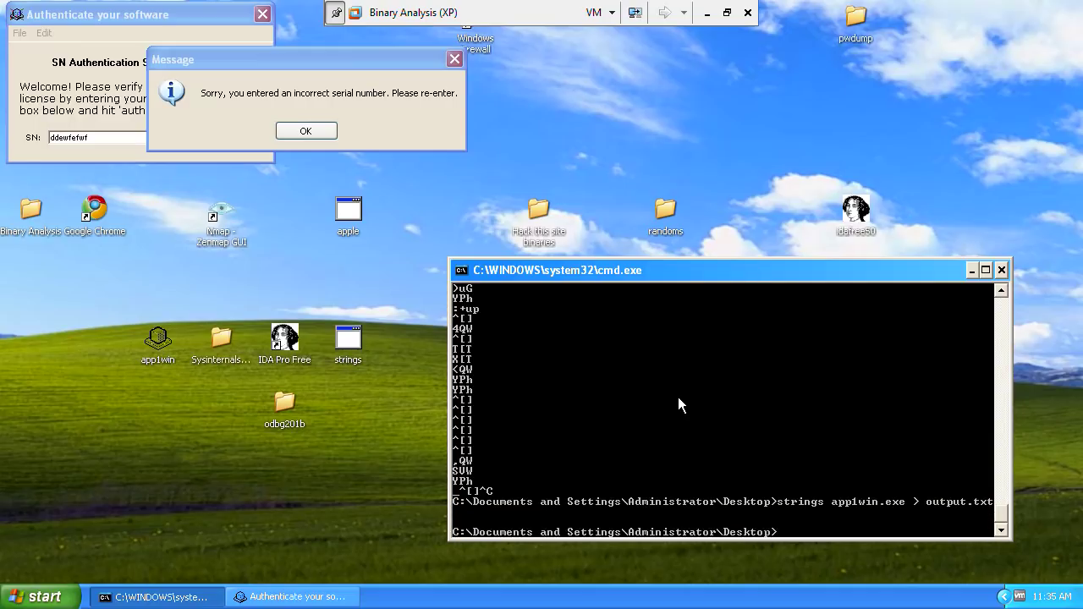
text(notepad output.txt)
key(Return)
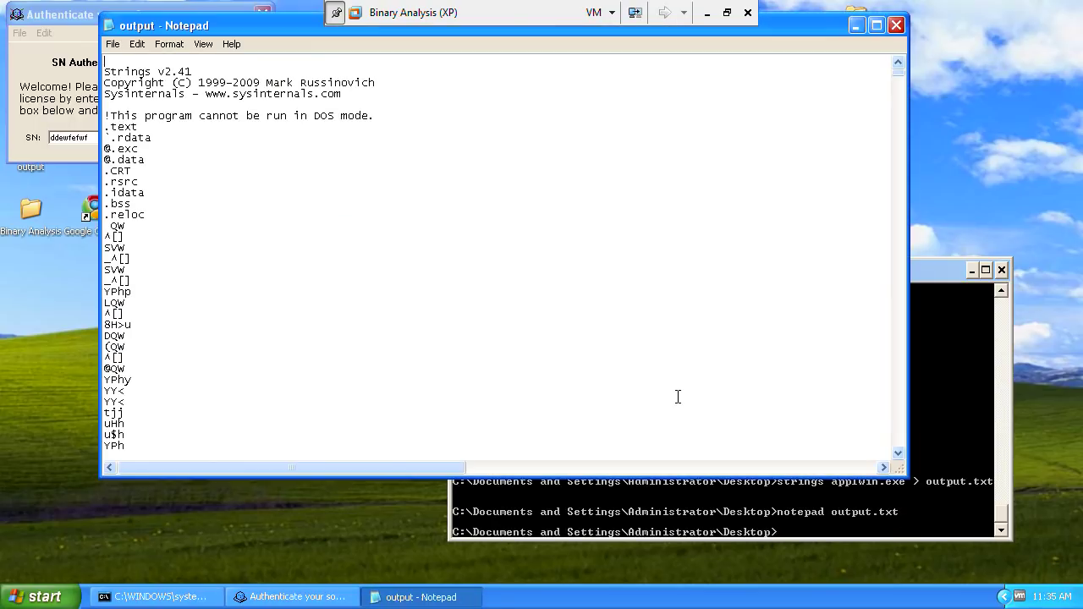
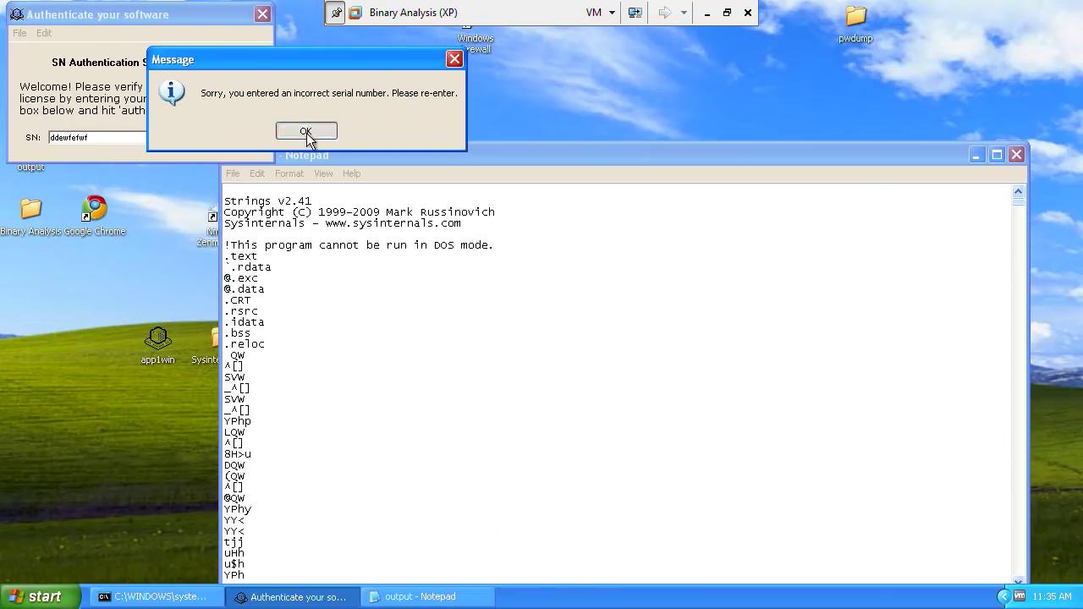
Step: Place output.txt, scrolled to the top, beside the crackme window and resubmit the test serial
click(305, 131)
mouse_move(190, 20)
mouse_down()
mouse_move(197, 414)
mouse_move(185, 43)
mouse_move(198, 17)
mouse_move(199, 26)
mouse_up()
click(796, 322)
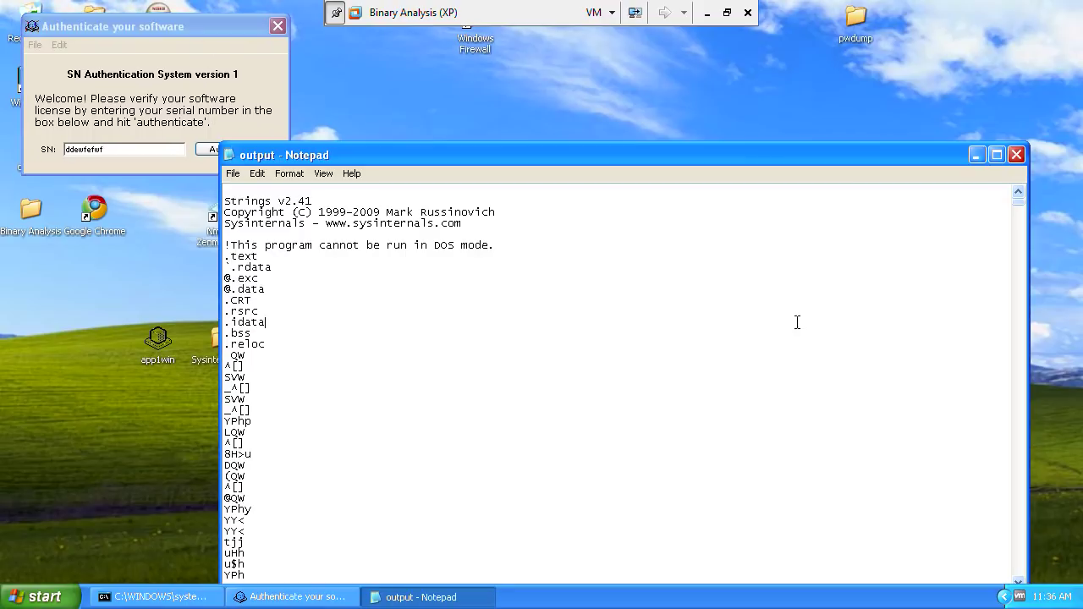
drag(829, 159, 842, 60)
drag(1029, 103, 1029, 150)
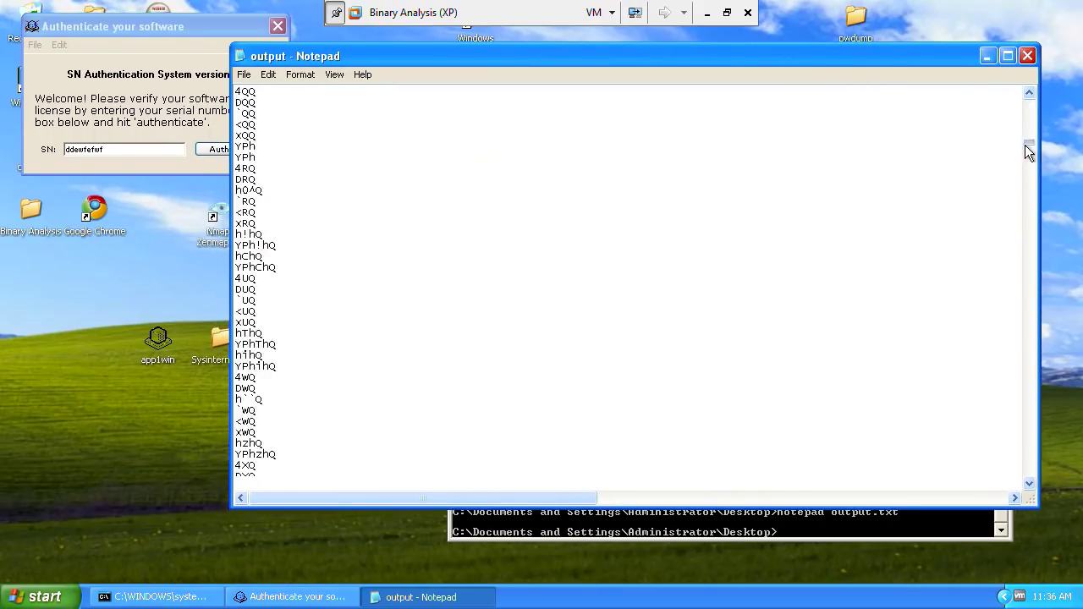
scroll(1025, 145, up, 15)
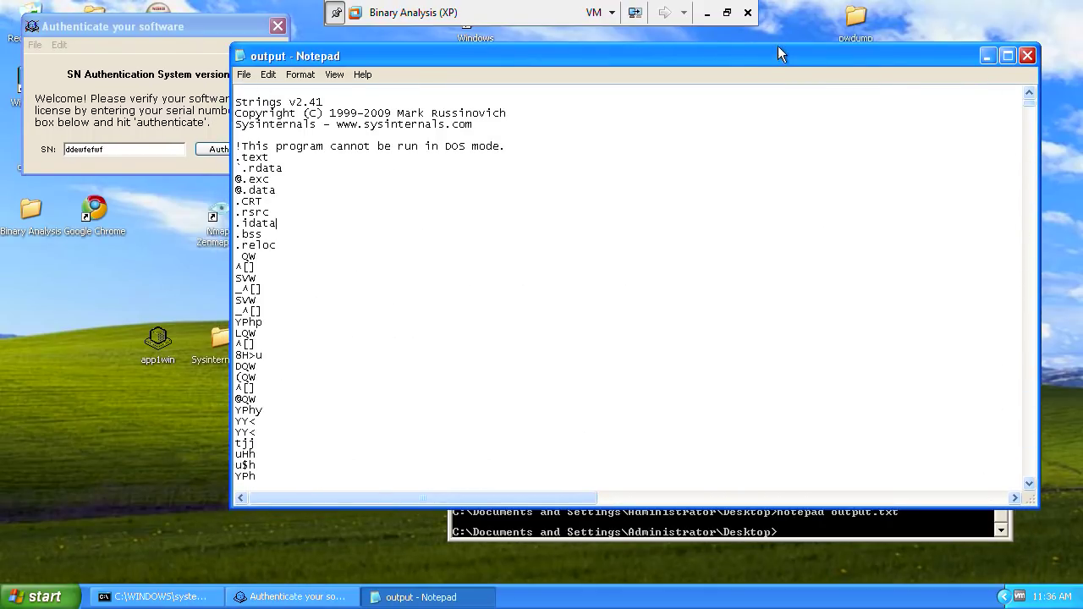
drag(780, 53, 867, 68)
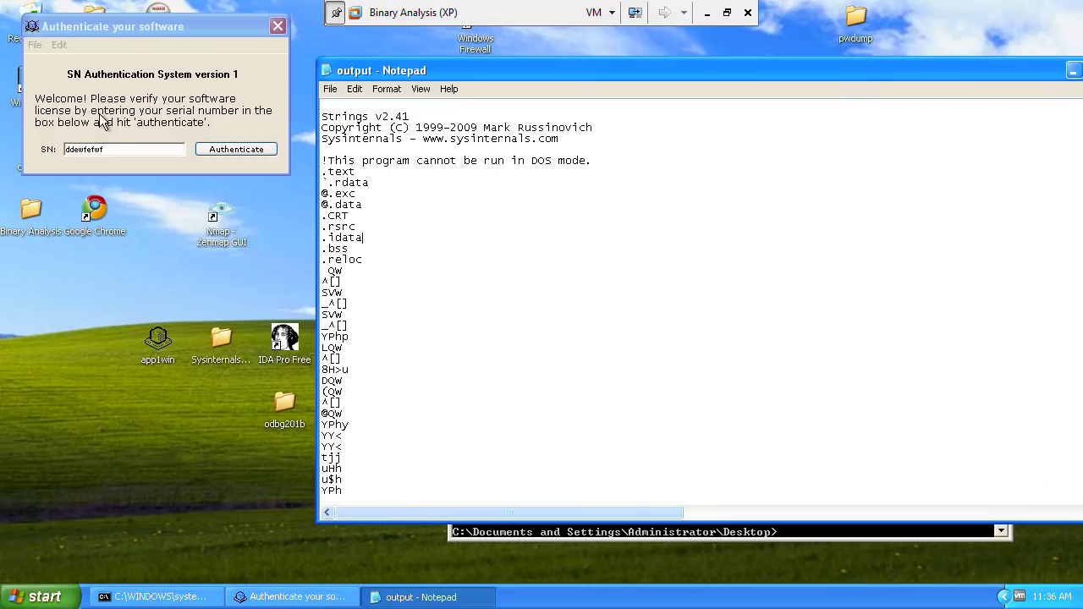
click(228, 152)
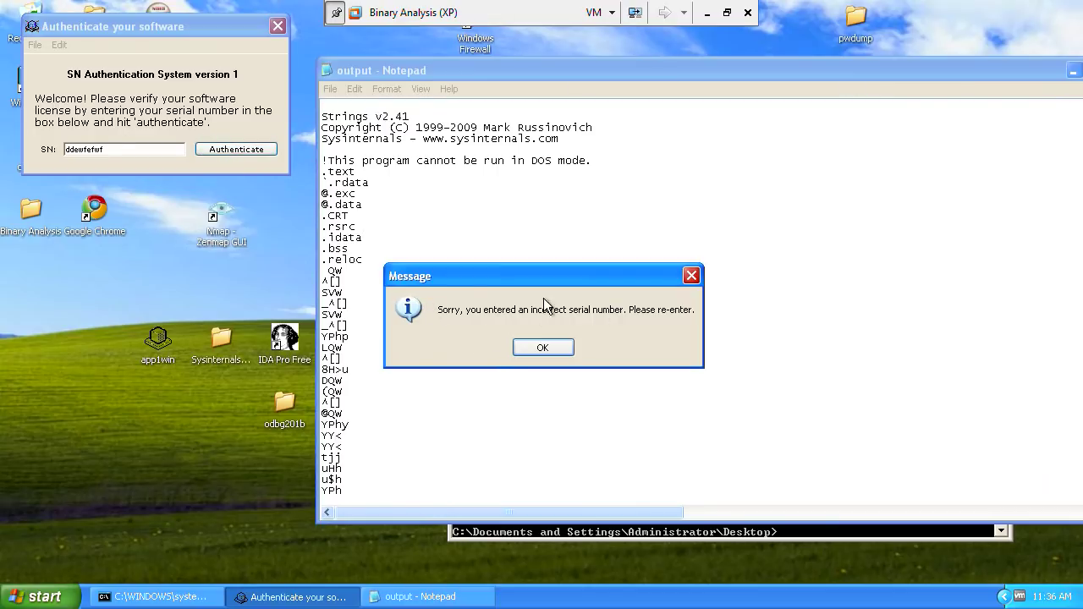
Step: Find 'sorry' in output.txt and highlight the lines from 'Authenticate your software' to the Sorry message
click(541, 353)
click(522, 198)
key(ctrl+f)
text(sorry)
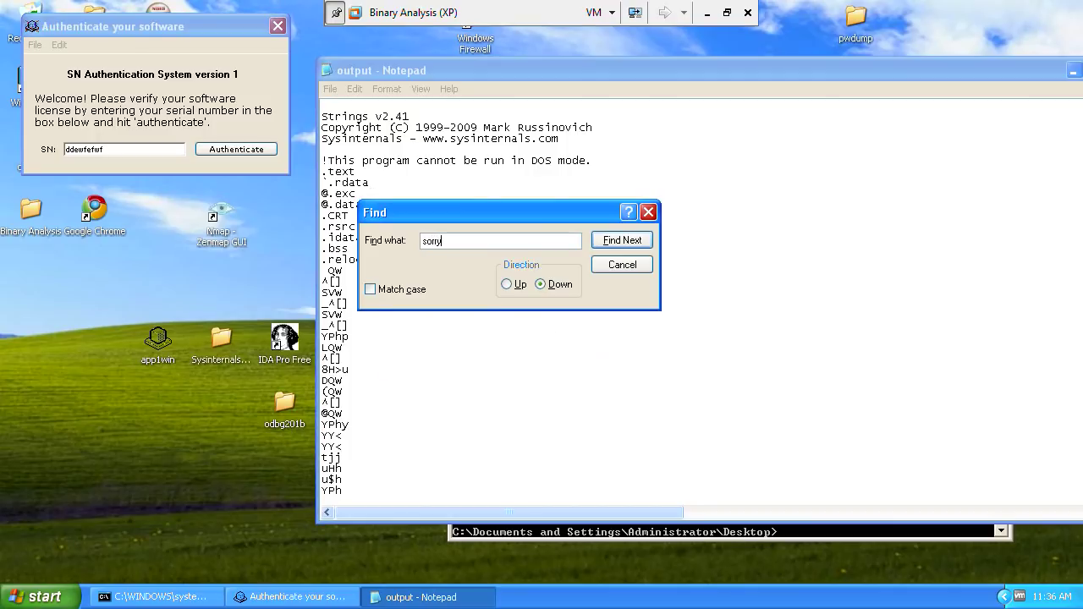
key(Return)
key(Escape)
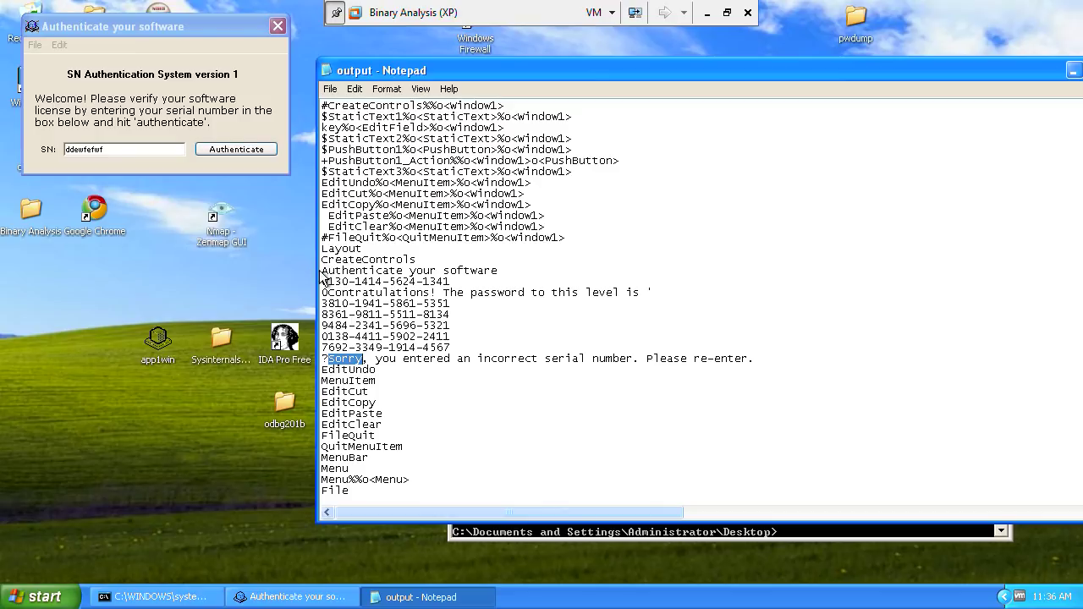
drag(322, 272, 794, 352)
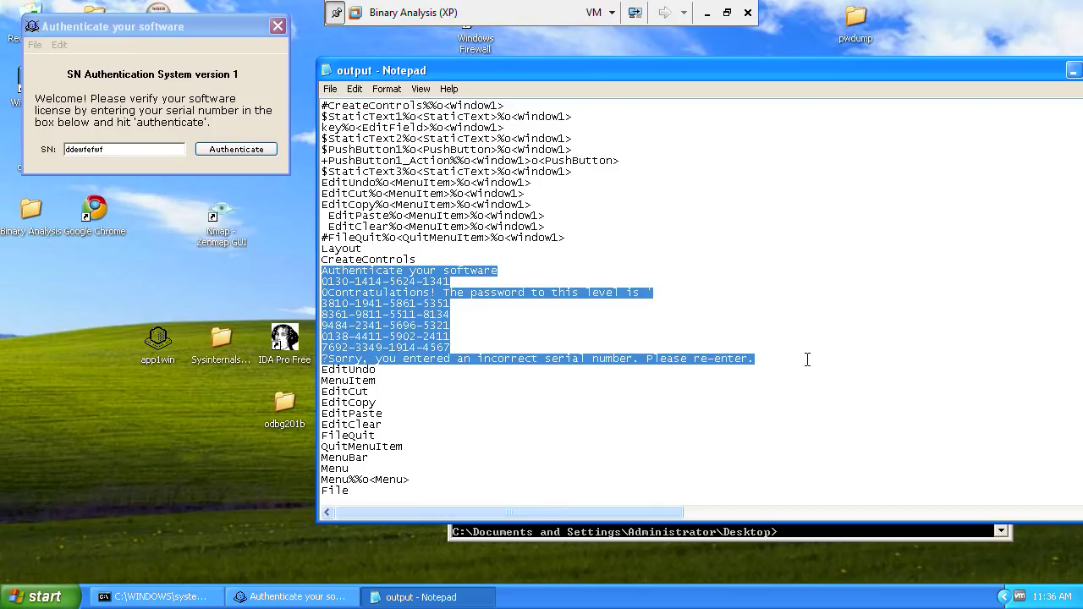
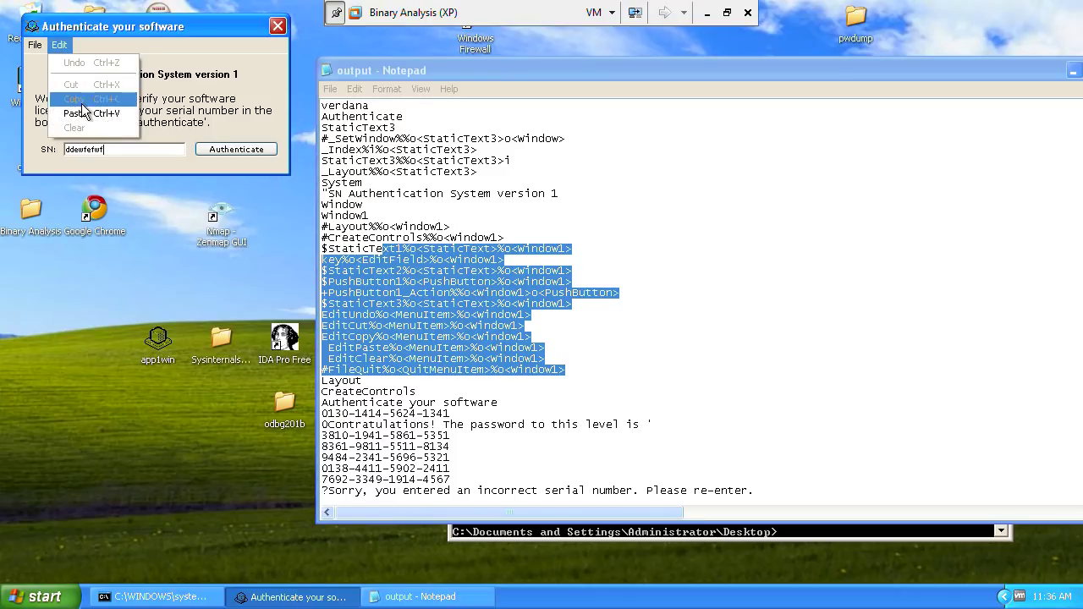
Step: Close the crackme's Edit menu, select the EditUndo–EditCut lines, and scroll further down the dump
click(419, 391)
drag(322, 314, 531, 338)
scroll(532, 339, down, 5)
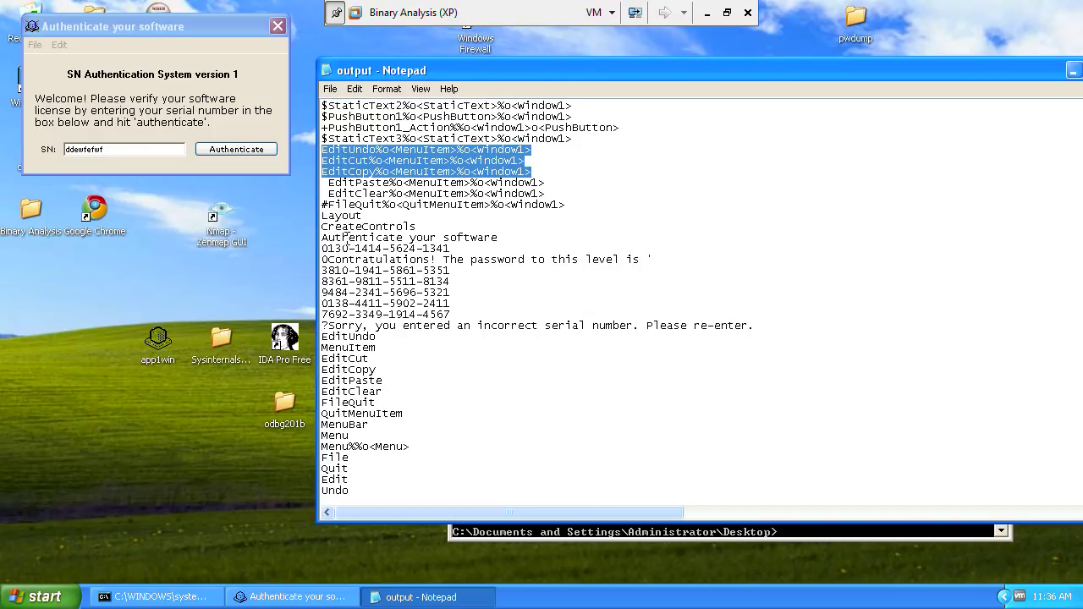
Step: Insert blank lines below Layout and type the condition 'if(password = truepassword){'
click(670, 262)
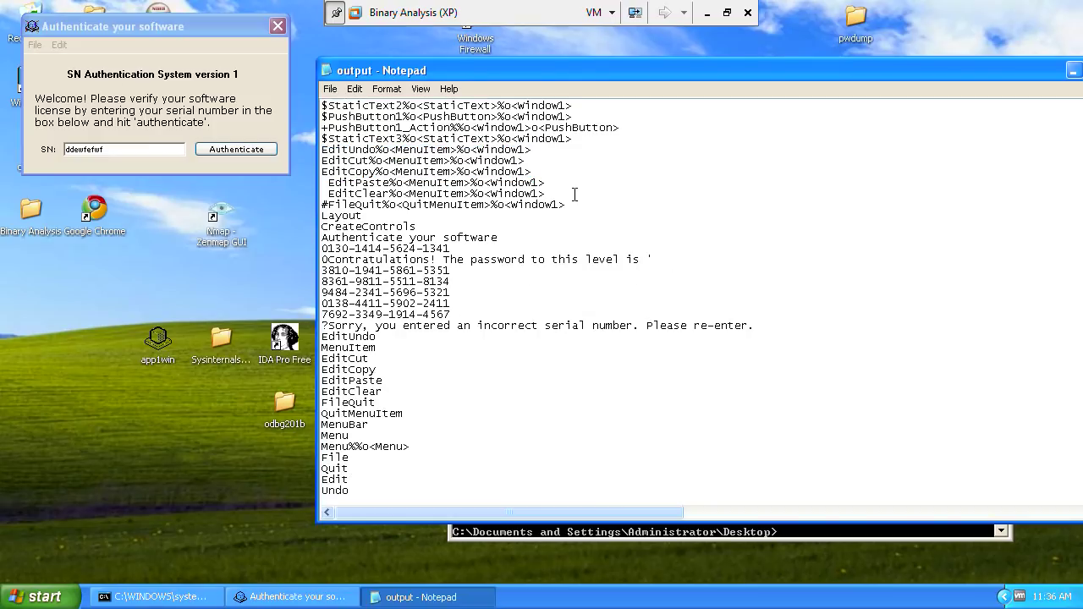
click(587, 232)
key(Return)
key(Return)
key(Return)
key(Return)
key(Return)
key(Return)
key(Return)
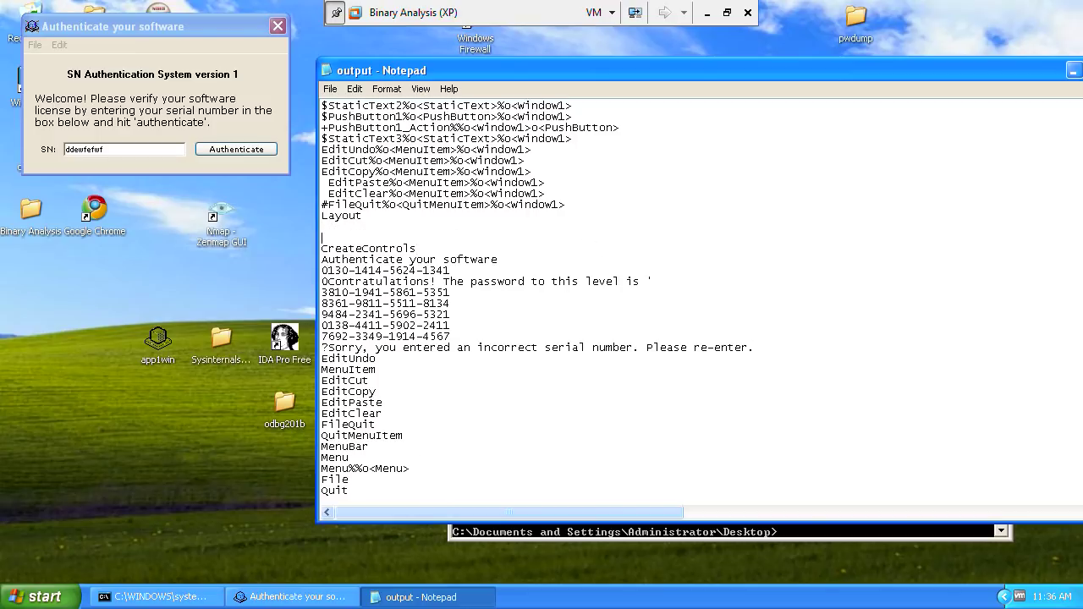
key(Up)
key(Up)
key(Up)
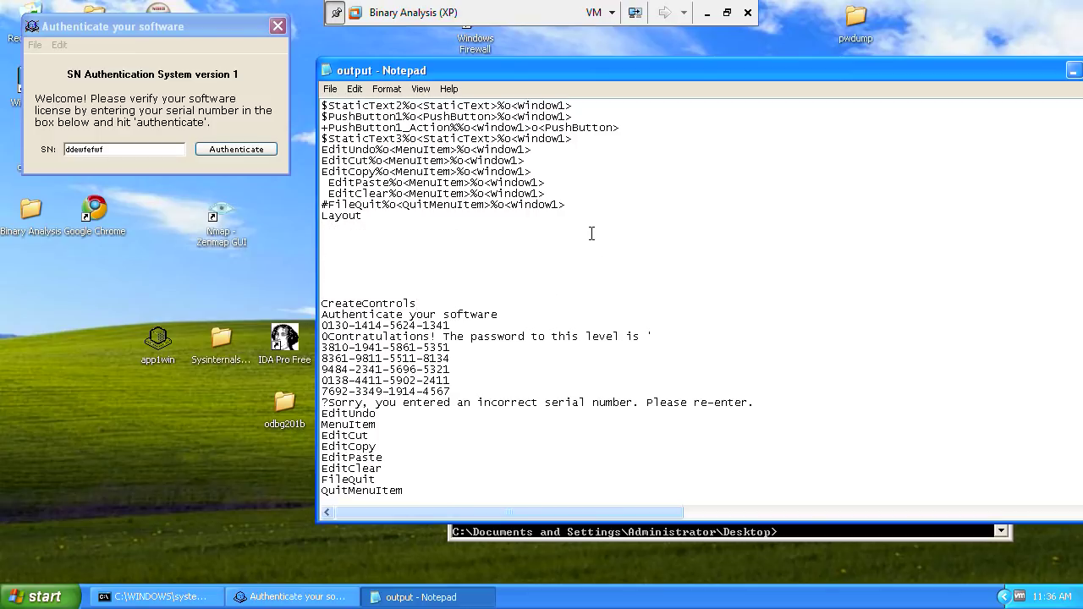
text(if()
text(if(passw)
text(ord = true)pa)
key(BackSpace)
key(BackSpace)
key(BackSpace)
text(paif(password = truepassword)
text({)
Step: Finish the block with 'display keycode' and '} else{ display "you're wrong" }'
key(Return)
key(Return)
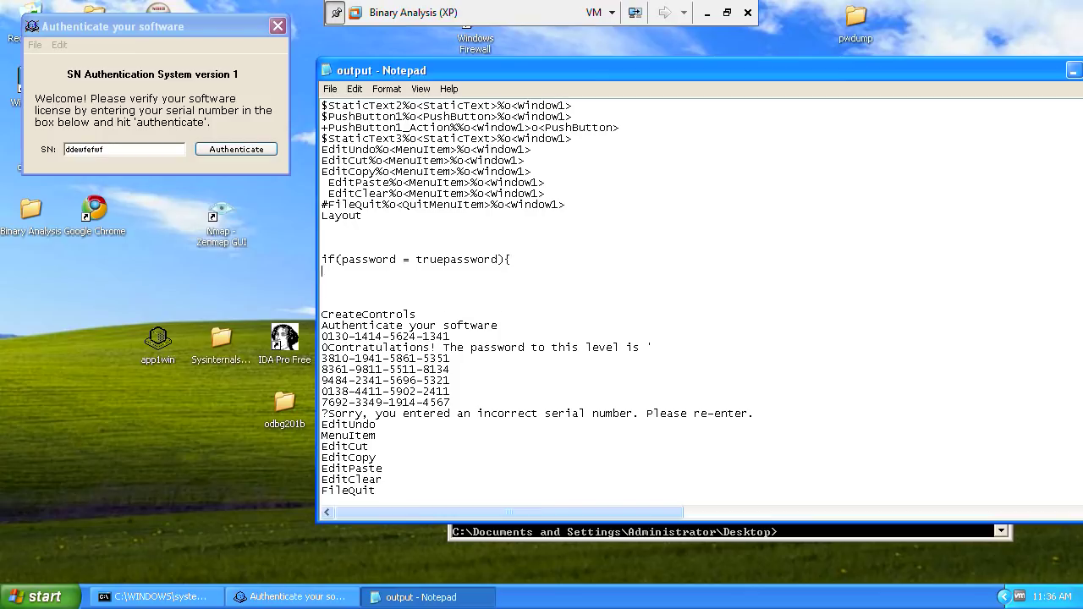
text(})
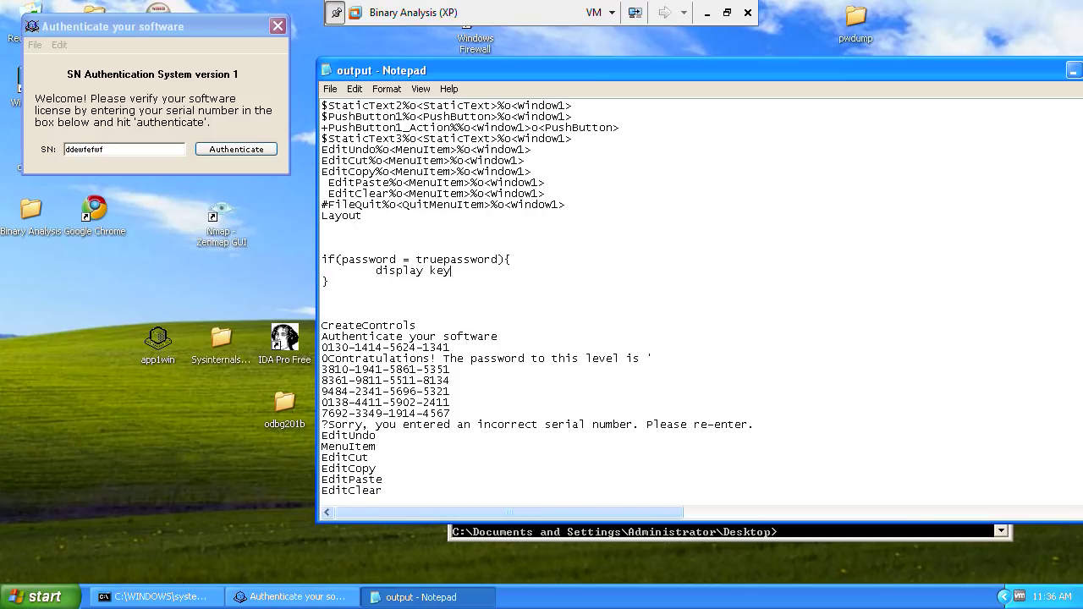
text(cod)
text(else{)
key(Return)
key(Return)
text(} else{         disp)
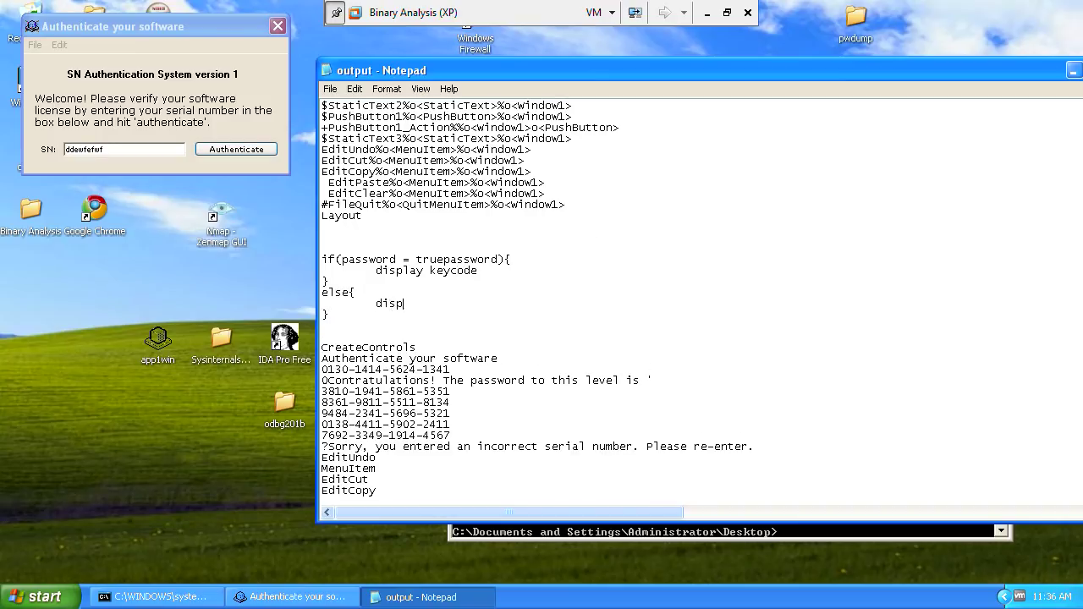
text(lay "you're wrong)
scroll(590, 231, down, 1)
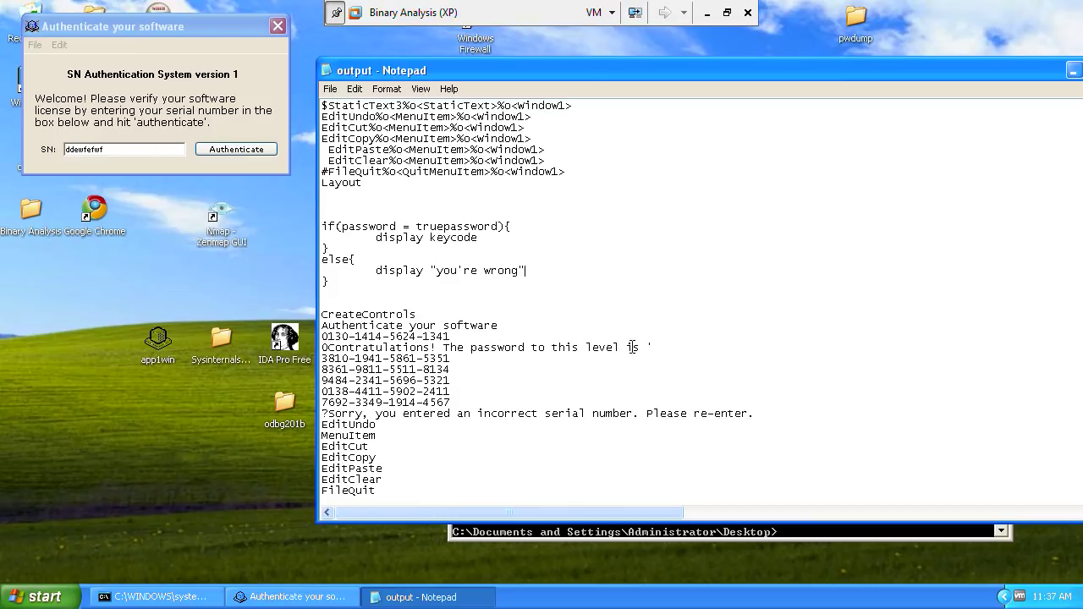
drag(667, 348, 295, 347)
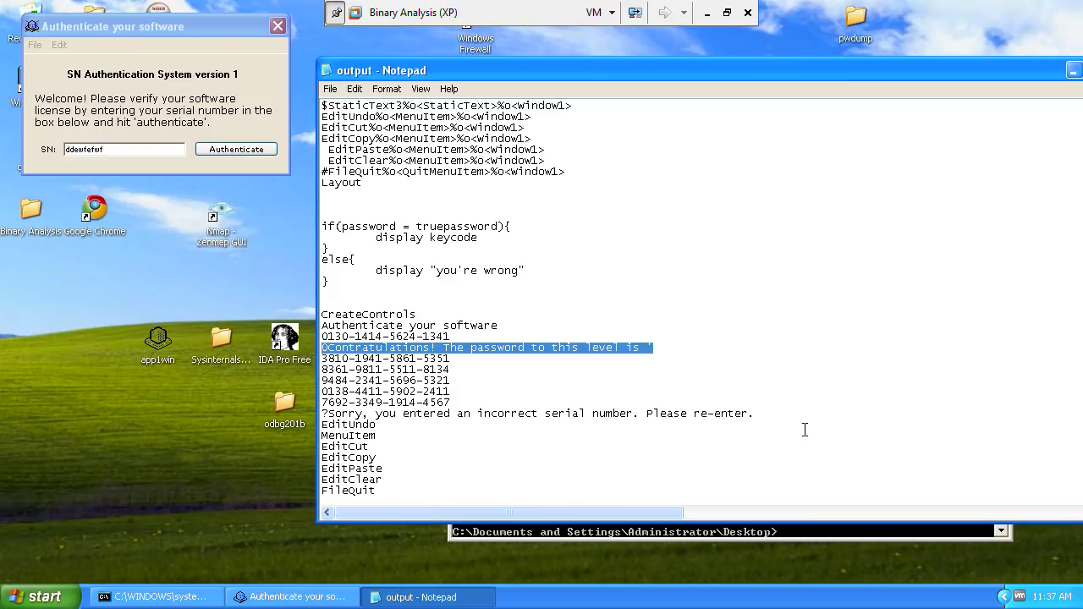
drag(777, 416, 322, 424)
drag(484, 337, 261, 339)
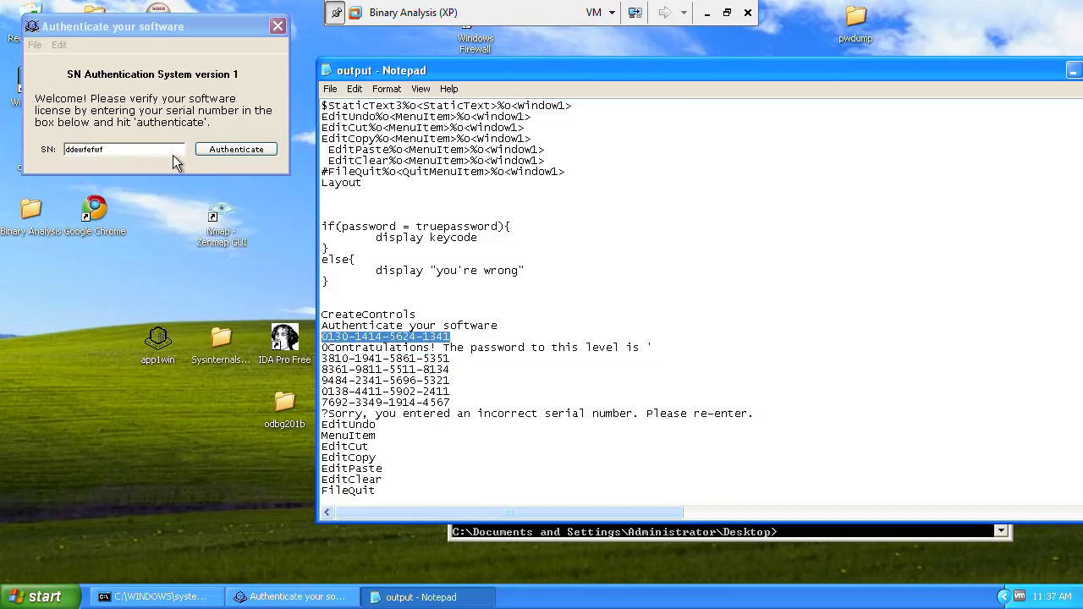
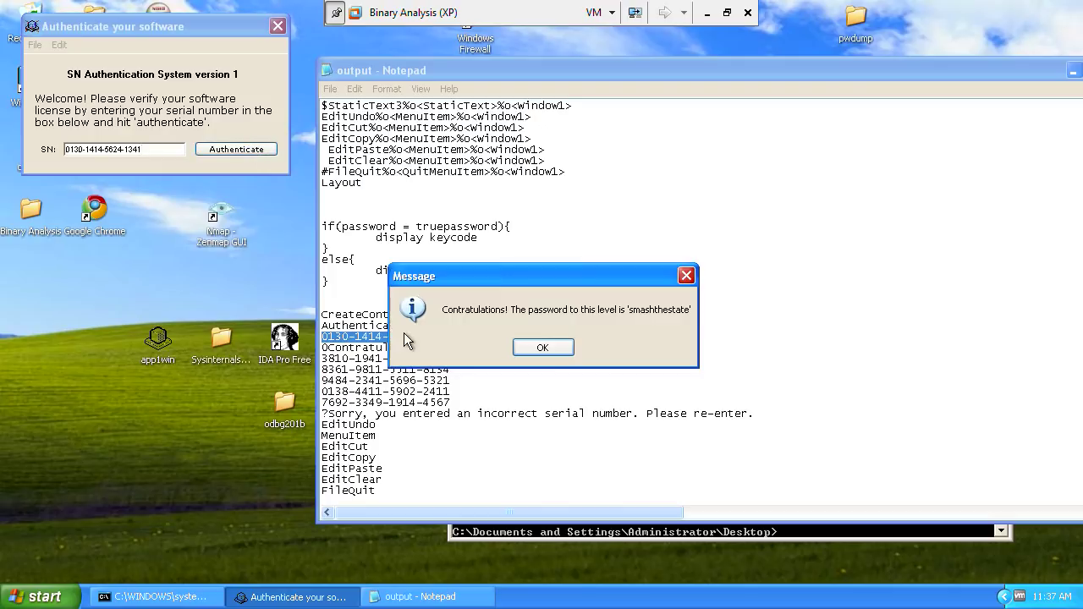
Step: Dismiss the congratulations message showing the level password and exit the VM's full-screen mode
click(543, 348)
click(728, 13)
Step: In the maximised Chrome window, submit the level password for Application Challenge 1 and highlight the completion message
key(alt+Tab)
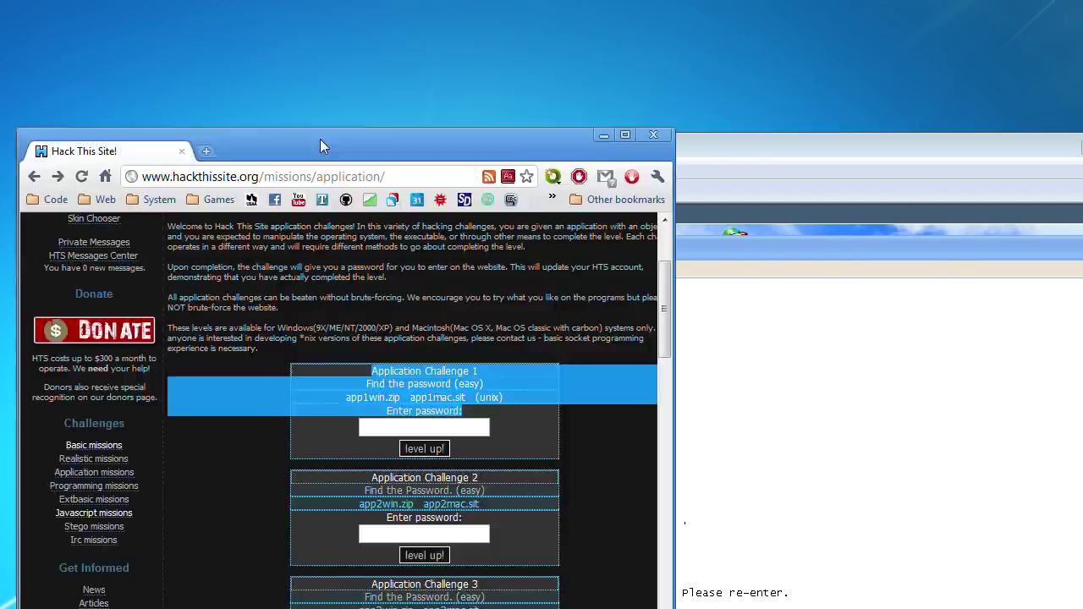
drag(320, 139, 566, 2)
click(570, 285)
text(pass)
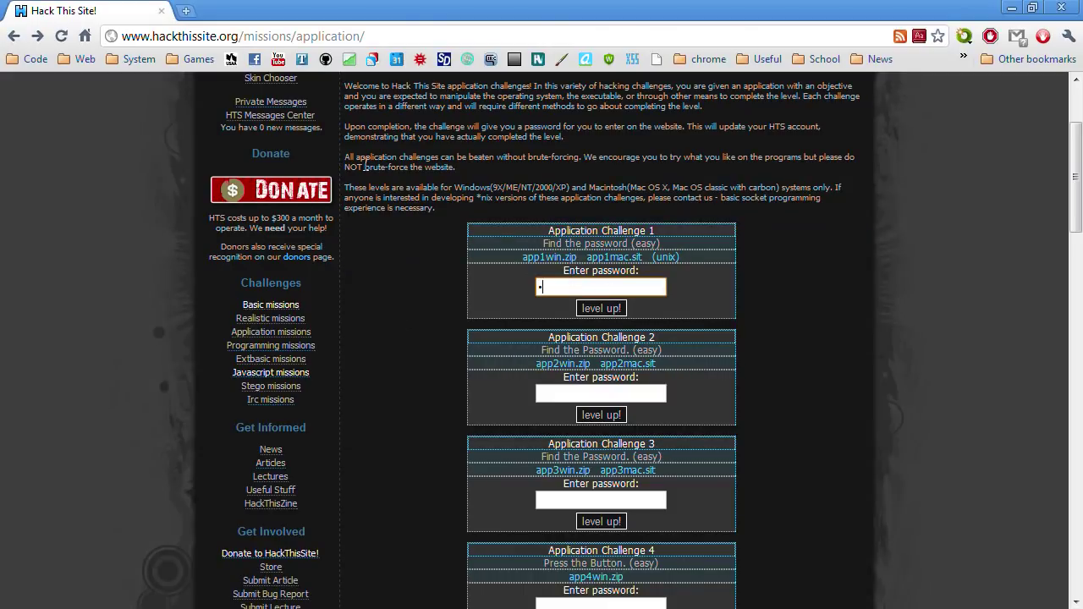
key(ctrl+a)
text(passw)
key(Return)
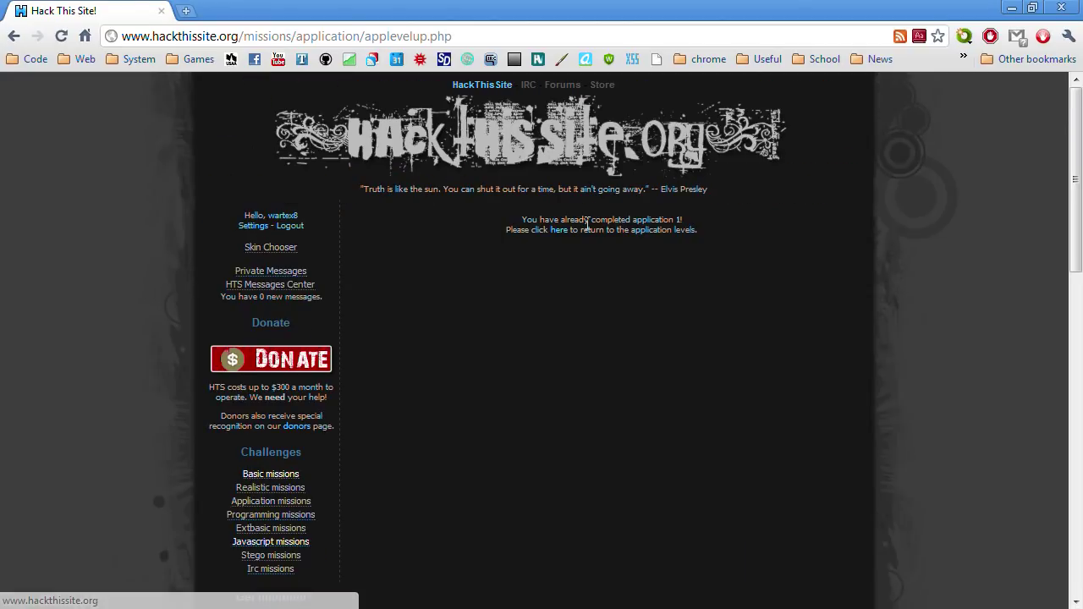
drag(539, 213, 658, 233)
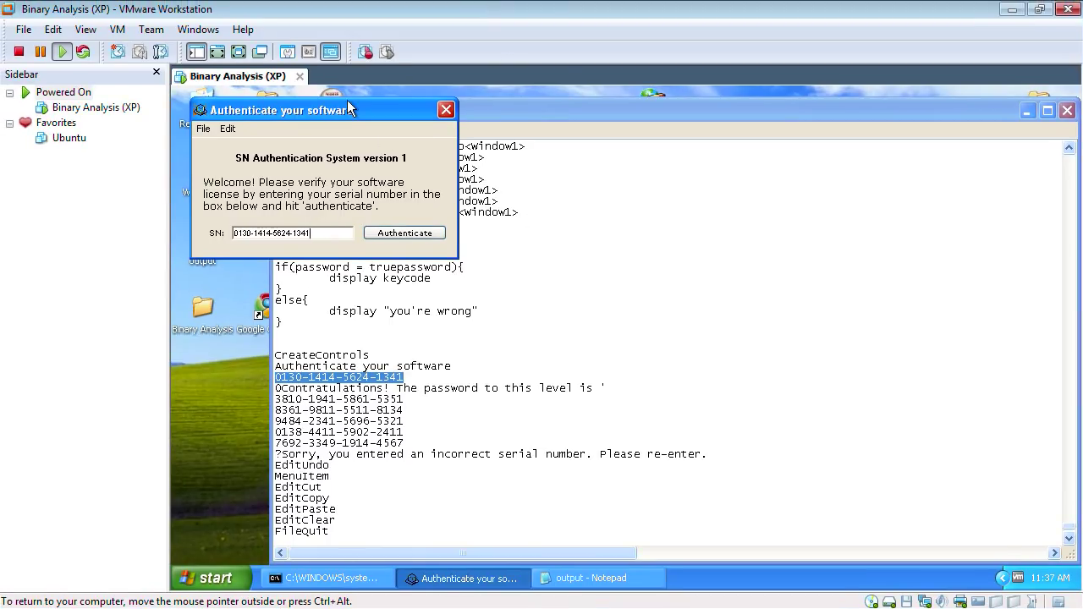
Step: Drag the Authenticate your software dialog down and right to reveal the Notepad strings output
drag(348, 102, 416, 147)
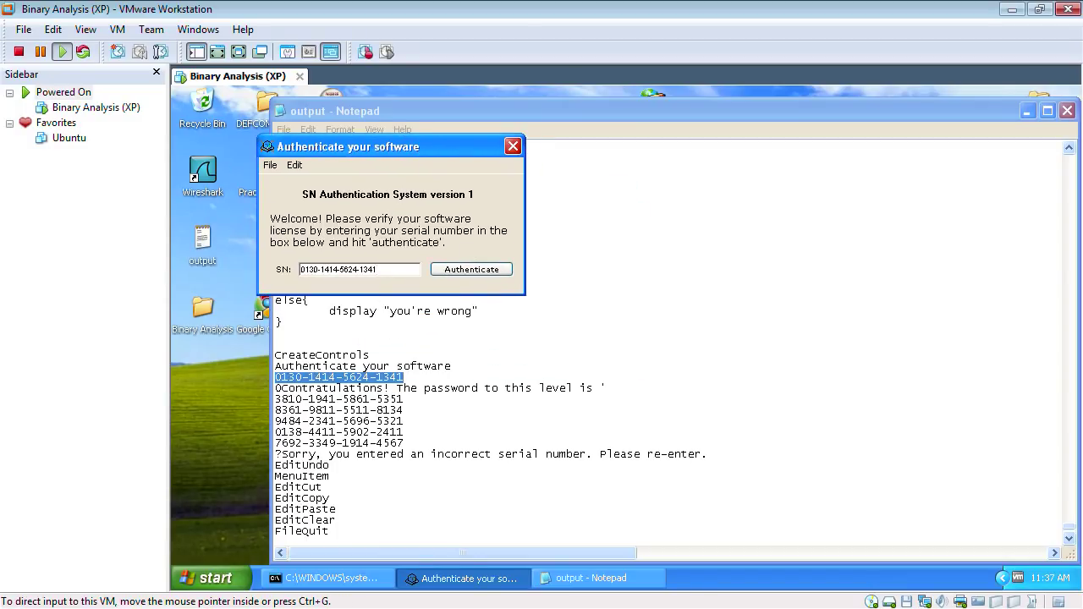